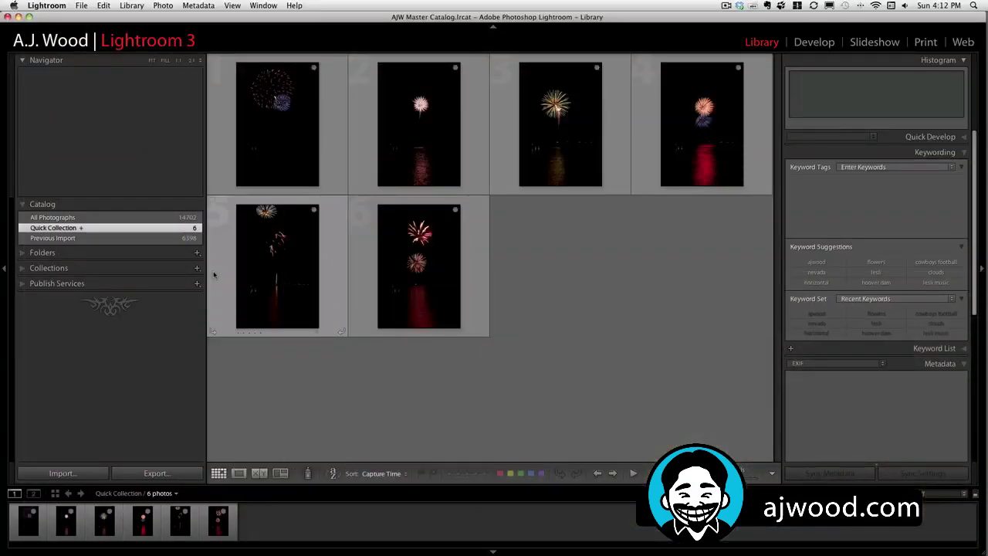
Open fireworks photos 1 through 6 from Lightroom as layers in one Photoshop document.
click(231, 170)
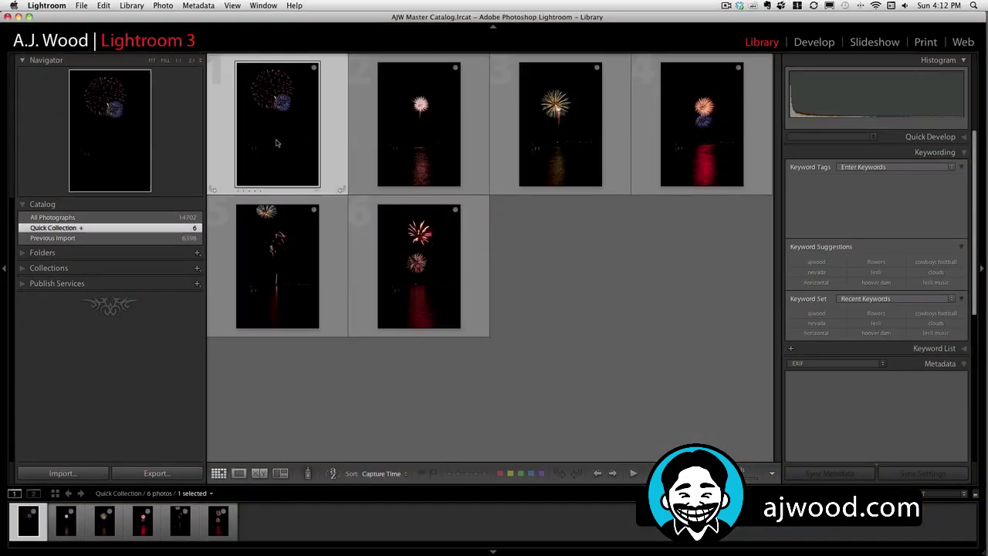
shift+click(402, 257)
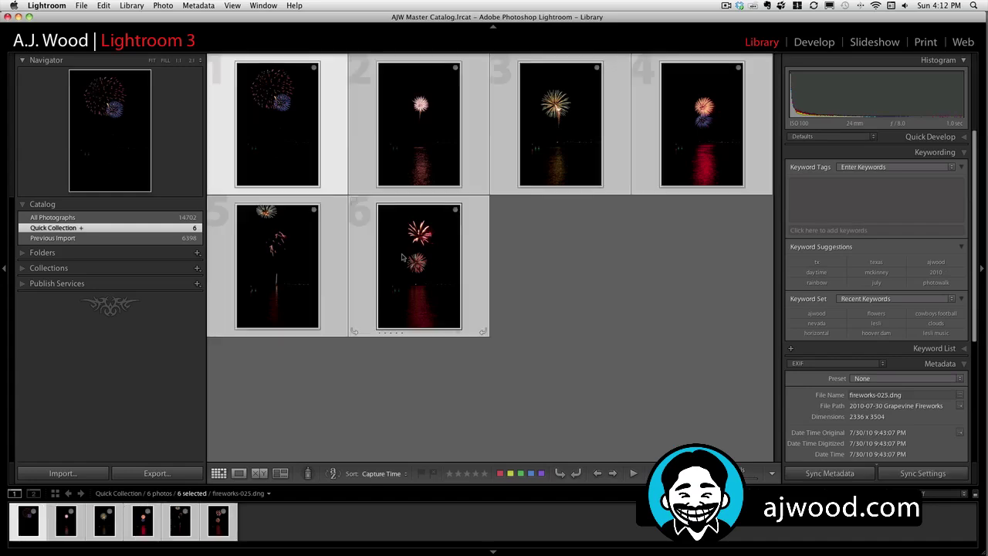
right_click(269, 95)
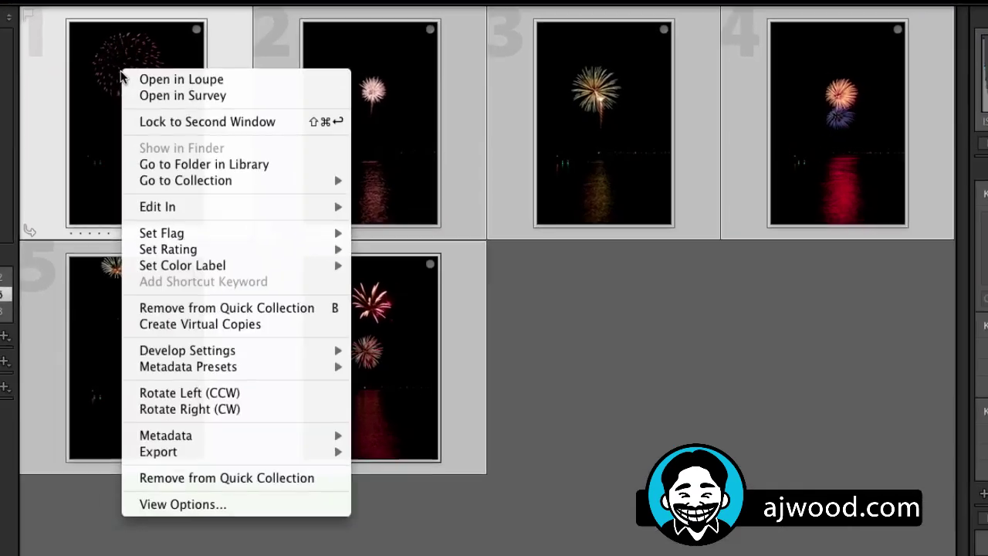
mouse_move(298, 179)
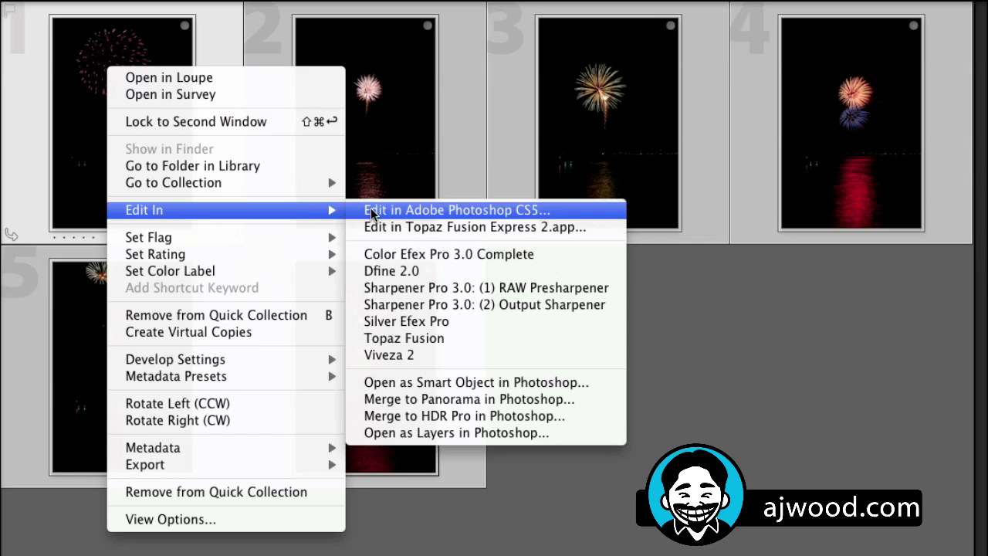
click(415, 434)
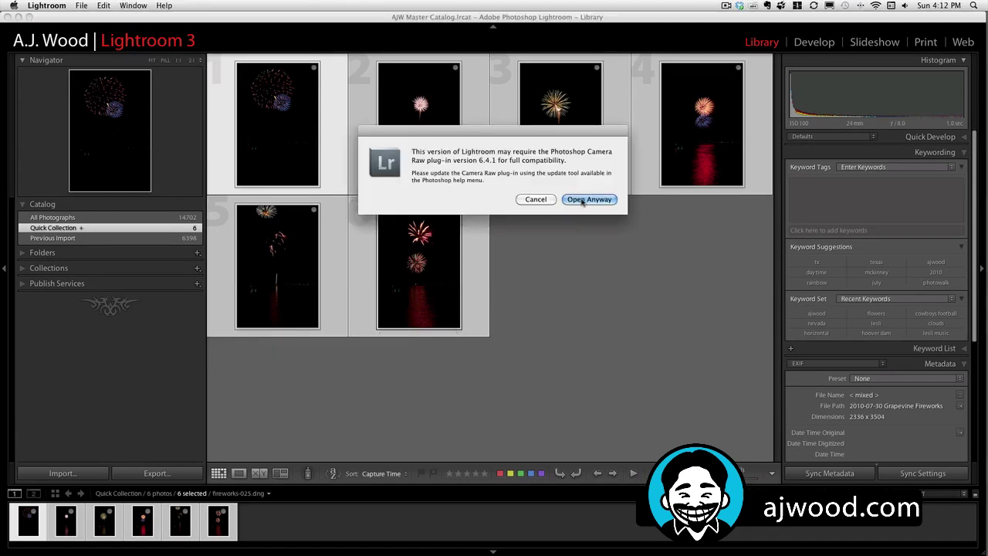
click(583, 199)
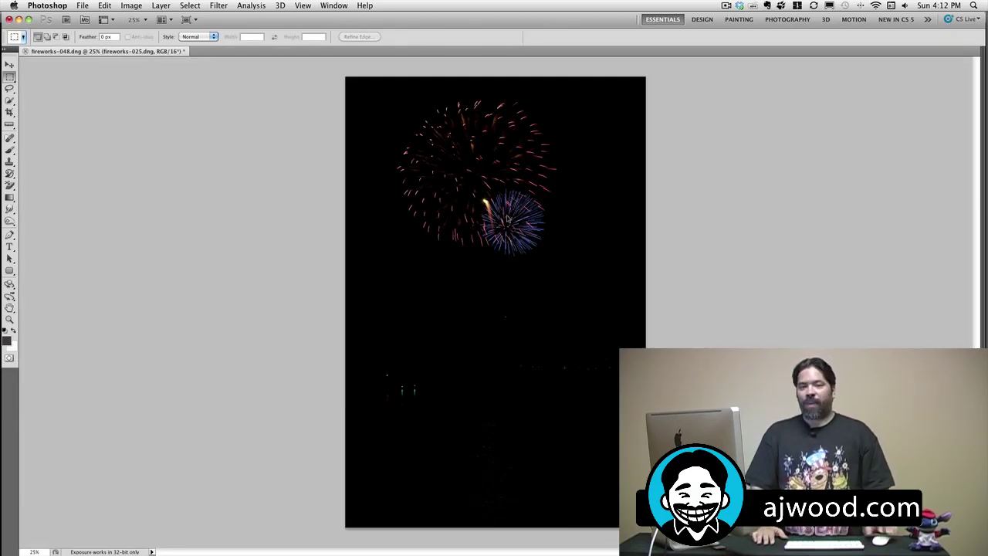
Show the whole photo in full-screen mode, with the Move tool and Layers panel ready.
key(super+minus)
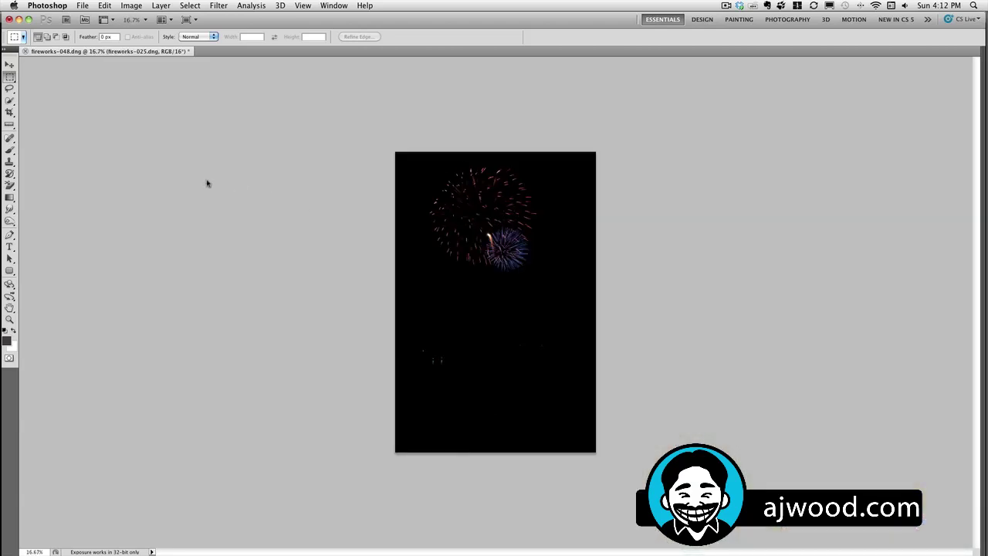
key(f)
drag(450, 239, 158, 140)
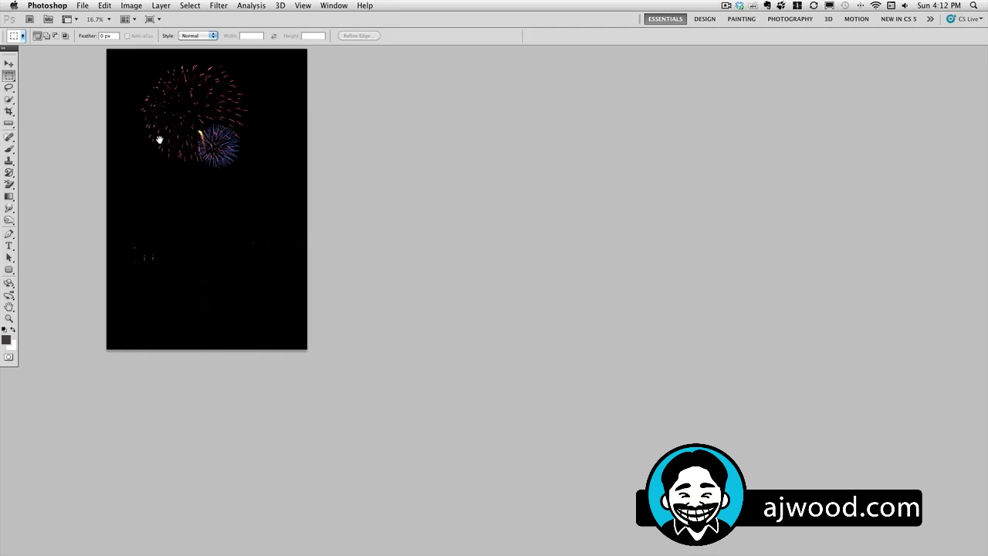
key(v)
key(F7)
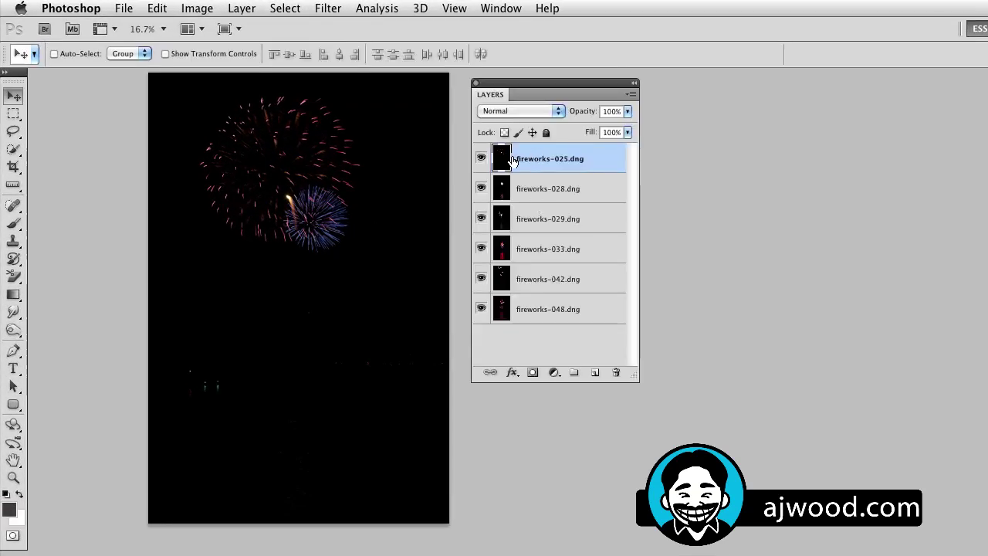
Preview the layers by hiding all but fireworks-048, then showing 042, 029, 028 and 025.
drag(479, 159, 480, 292)
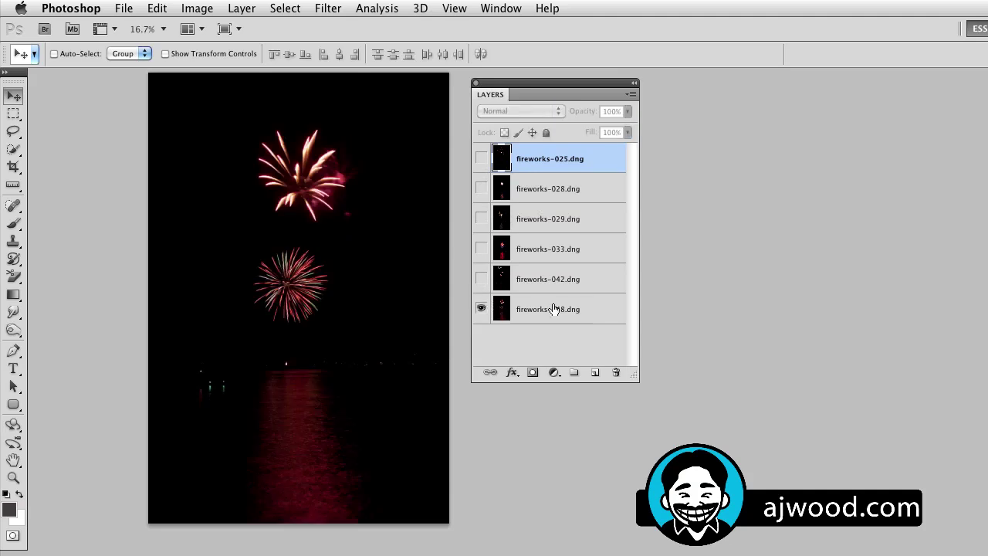
click(482, 280)
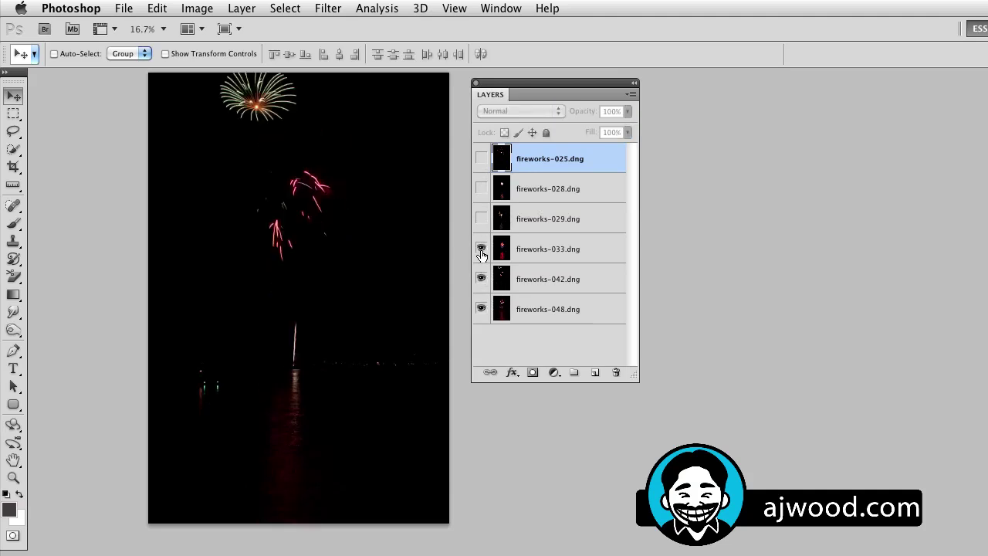
click(481, 218)
click(480, 189)
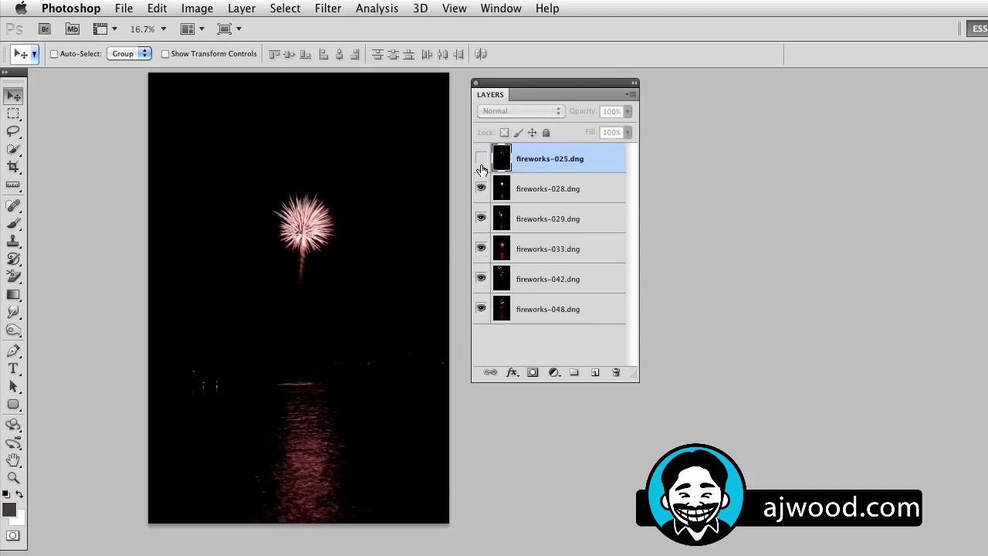
click(481, 159)
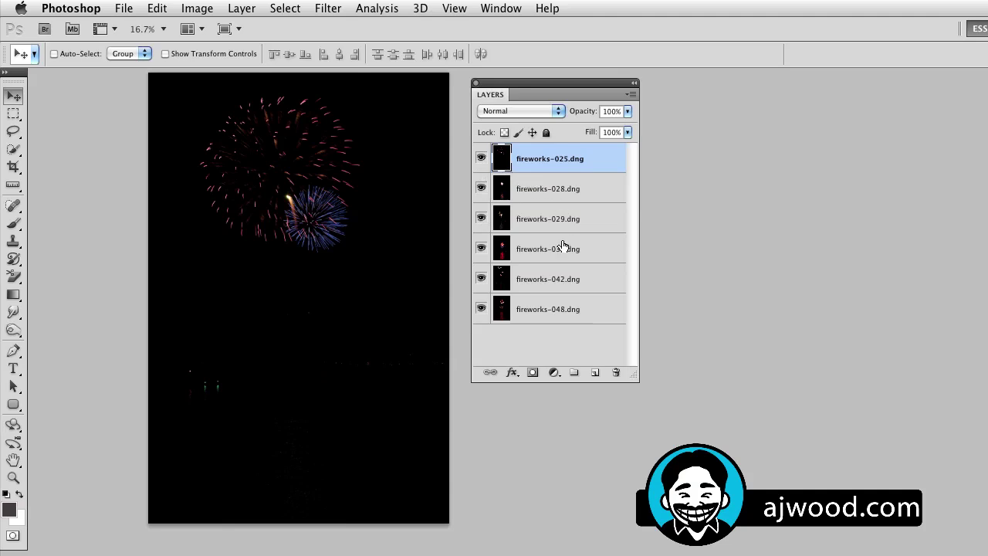
Move the fireworks-028 and fireworks-029 layers together to the bottom of the stack.
click(549, 193)
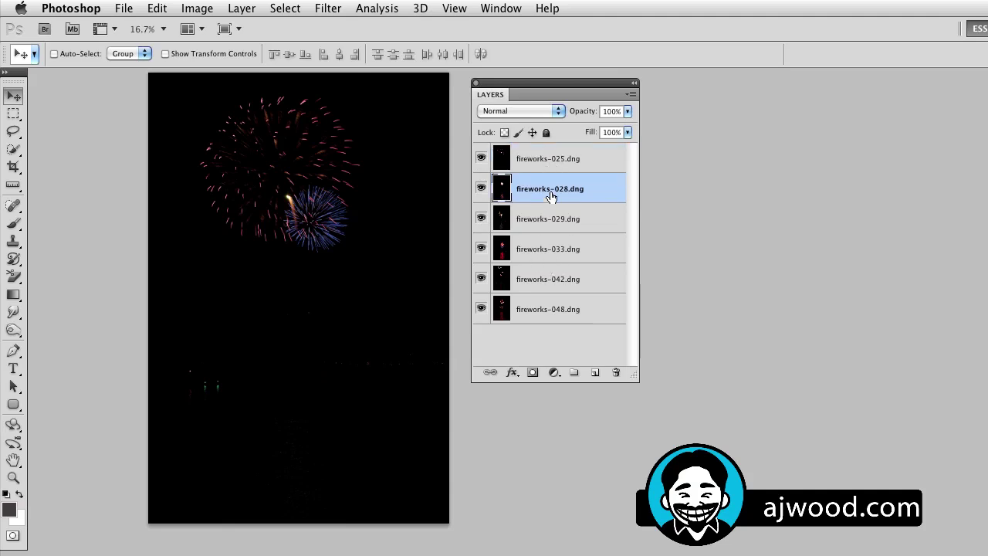
click(553, 222)
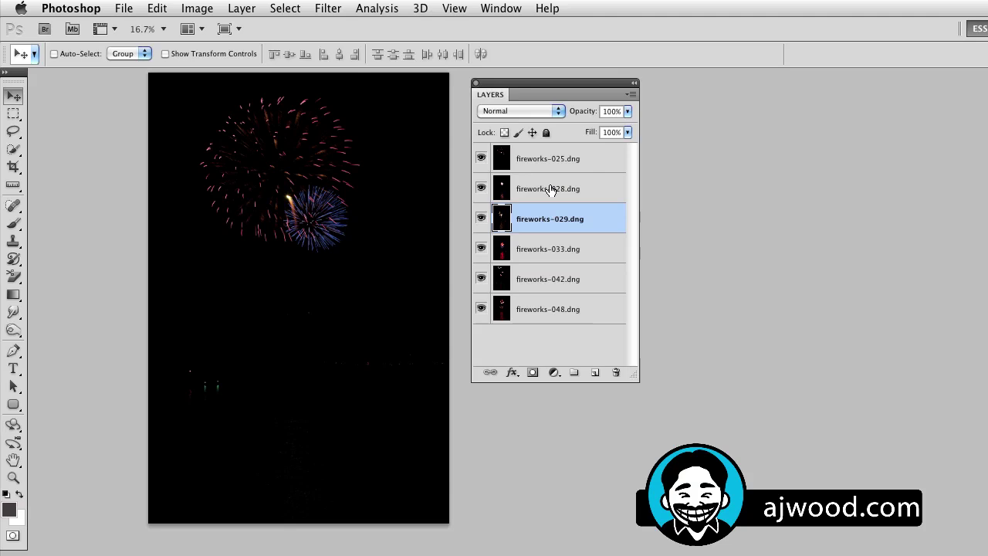
double_click(549, 189)
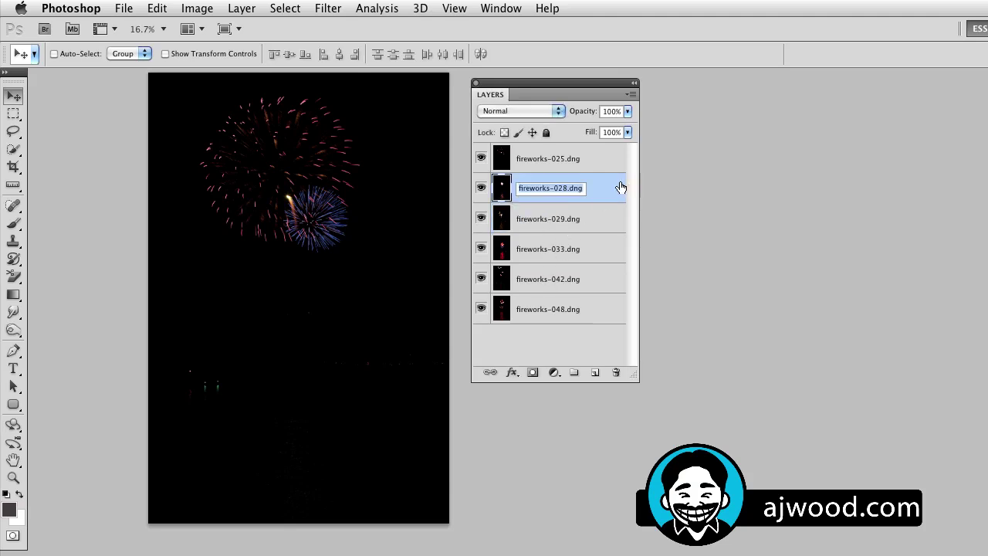
shift+click(607, 227)
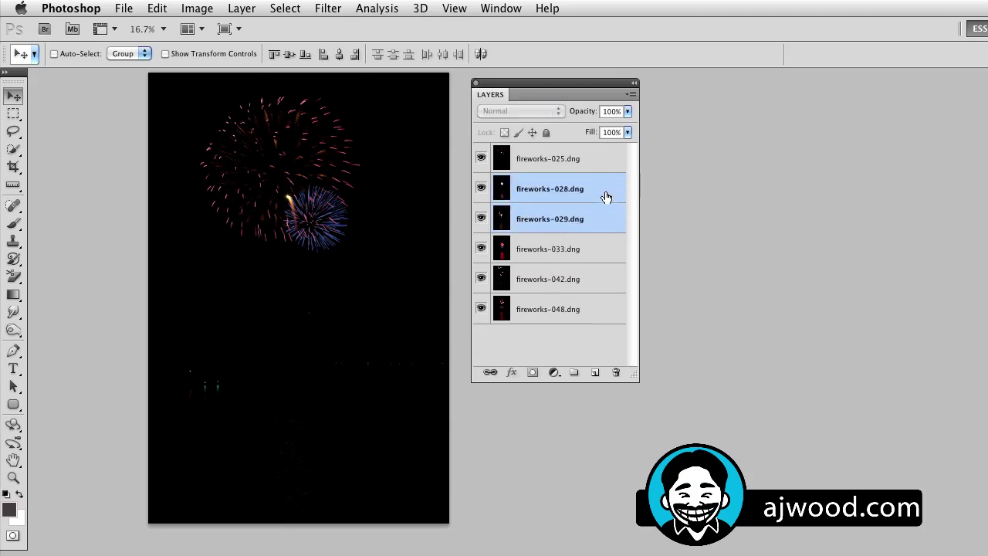
drag(606, 193, 584, 325)
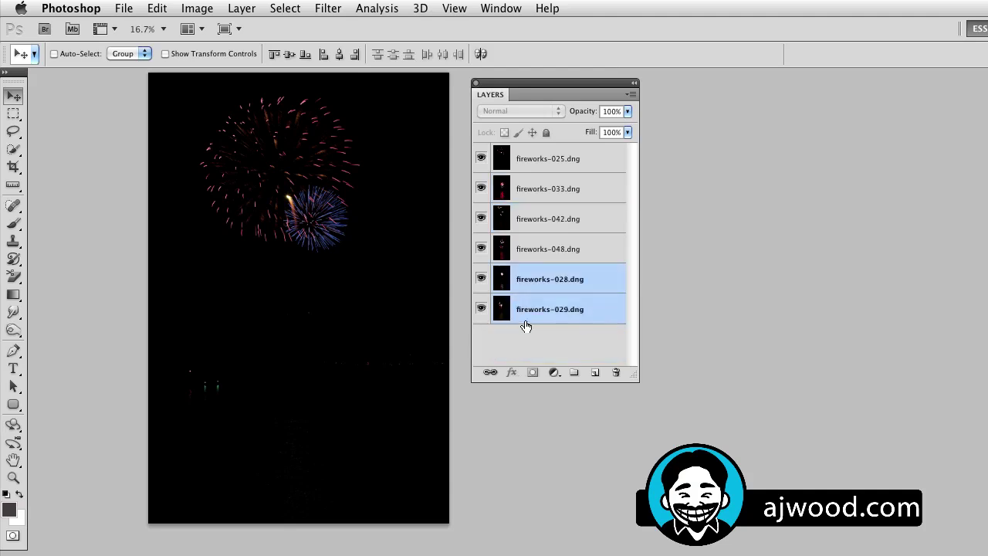
Hide every layer except fireworks-029 and fireworks-028, comparing the pink fireworks-028 burst on and off.
drag(481, 309, 476, 114)
click(481, 308)
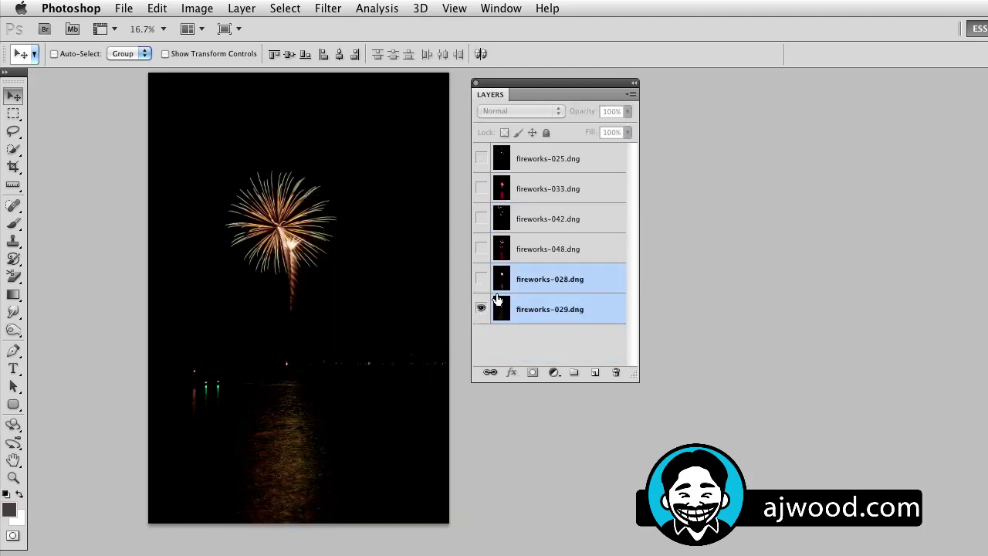
click(500, 283)
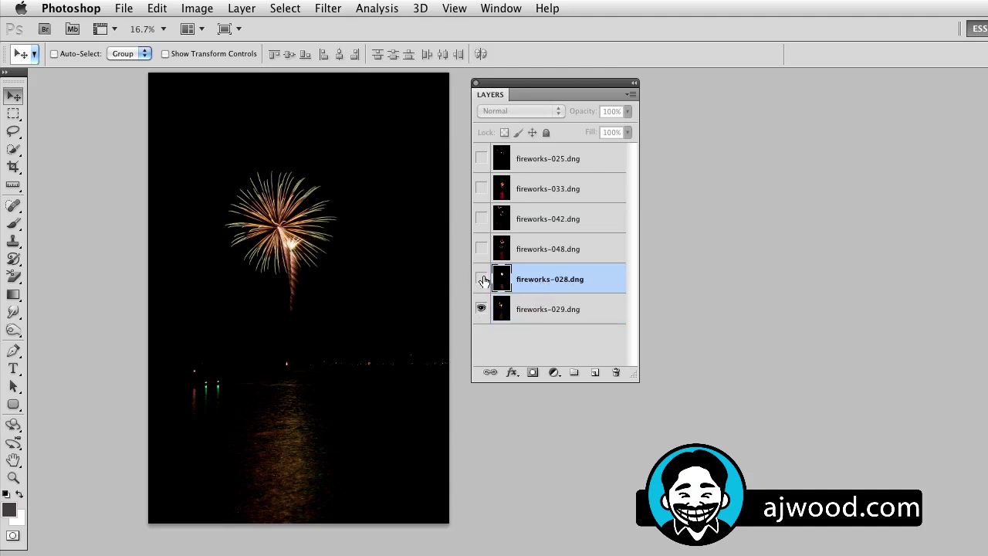
click(484, 280)
click(480, 283)
click(481, 282)
click(481, 283)
click(481, 282)
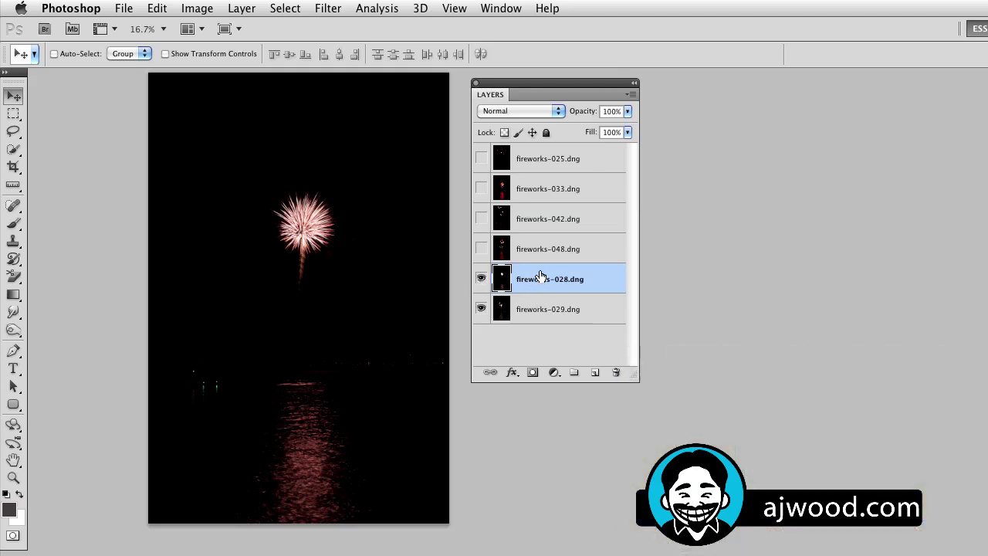
Set the fireworks-028 layer's blend mode to Screen after comparing it with the gold firework.
click(481, 279)
click(481, 278)
click(482, 279)
click(482, 278)
click(551, 111)
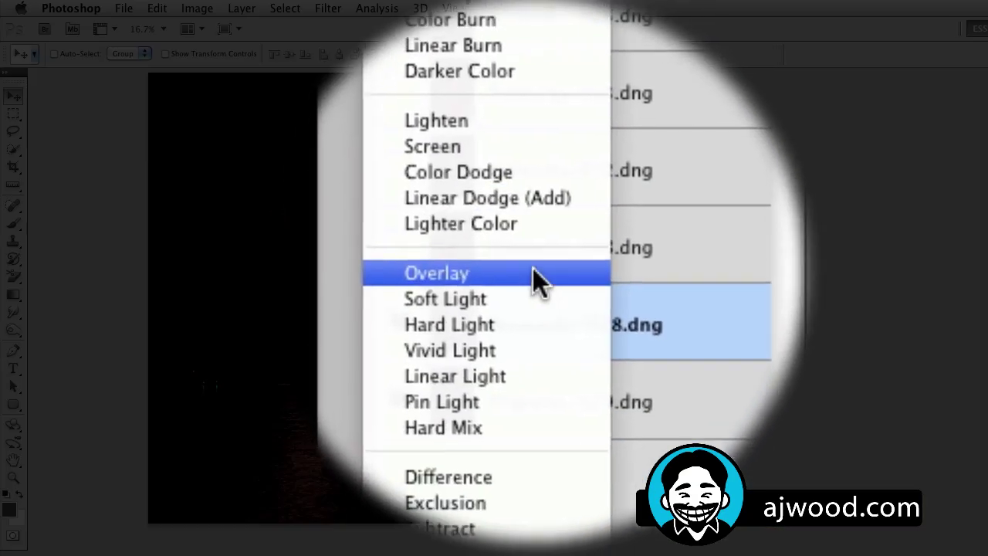
click(521, 459)
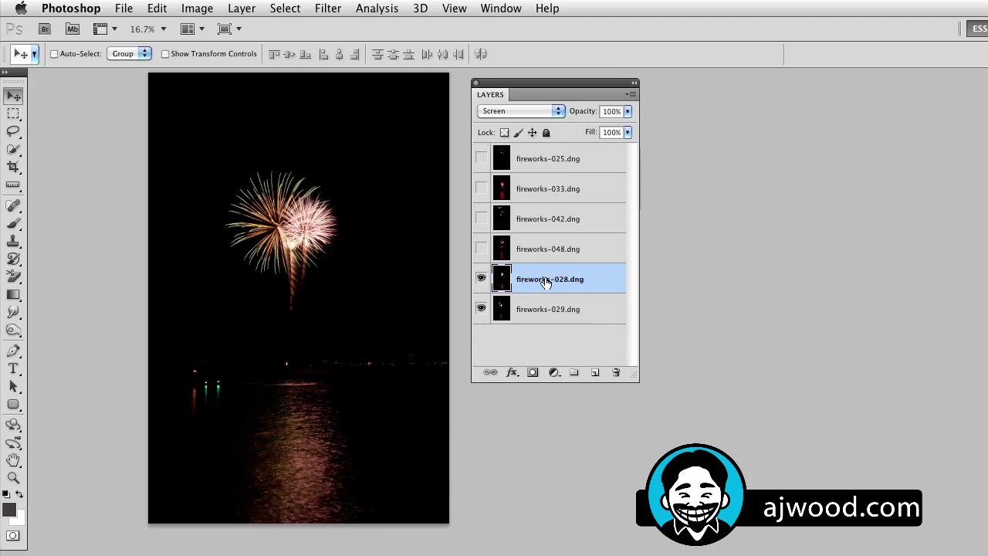
Compare fireworks-028 before and after Screen, then select and show the fireworks-048 layer.
click(480, 280)
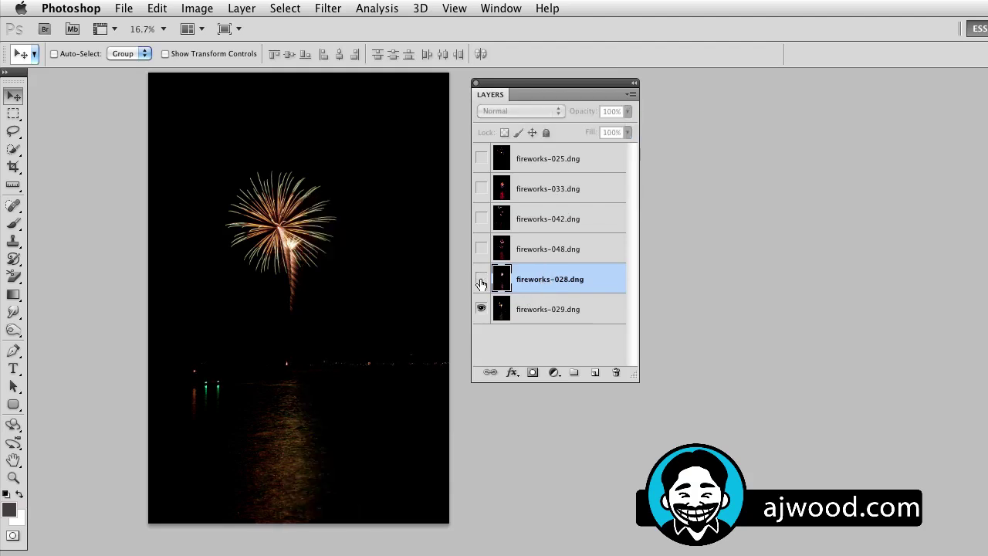
click(481, 280)
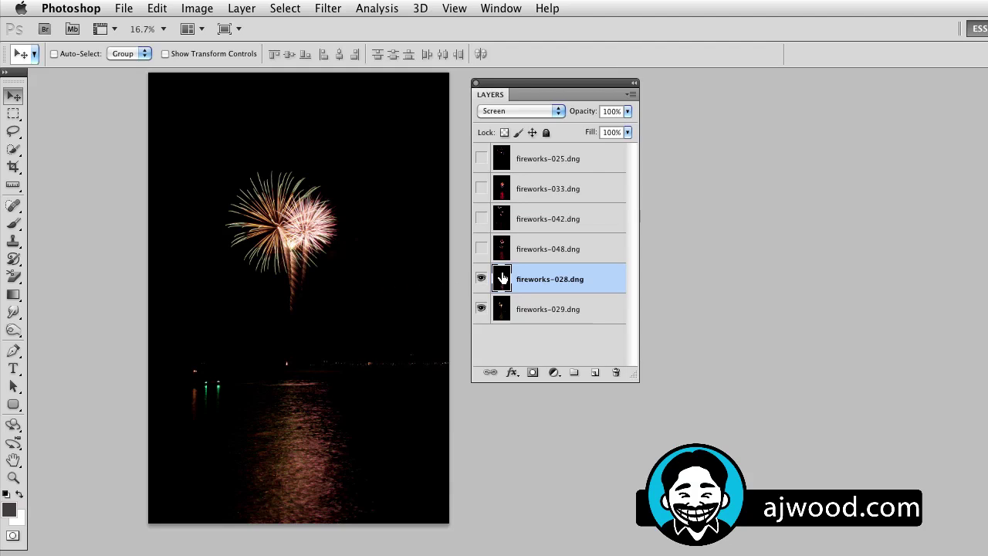
click(553, 253)
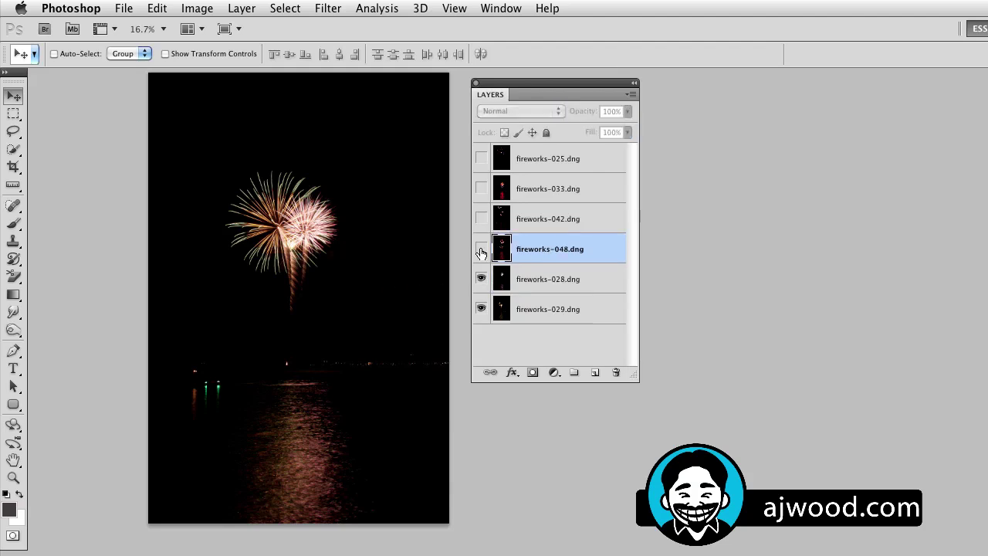
click(481, 250)
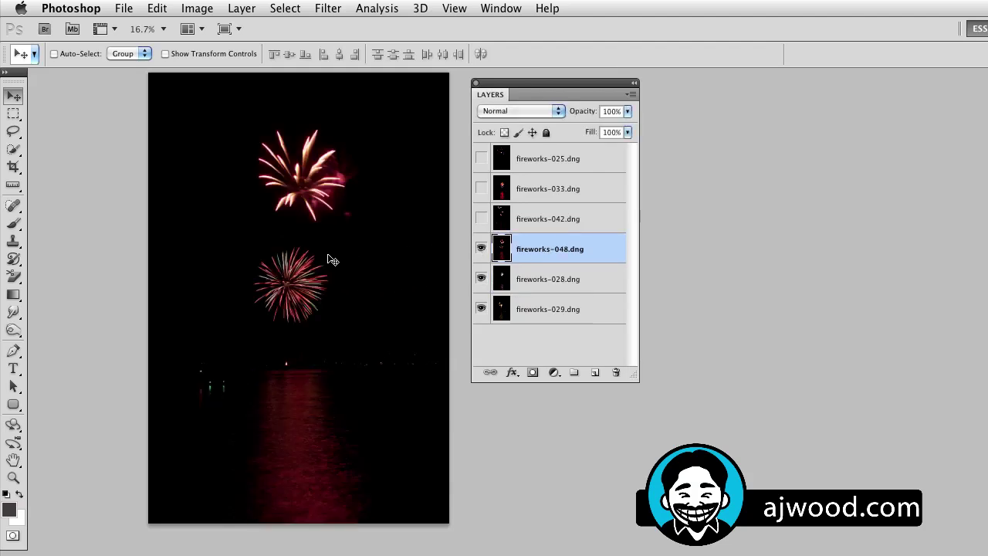
Erase everything on fireworks-048 outside a rectangle around its two red bursts.
key(m)
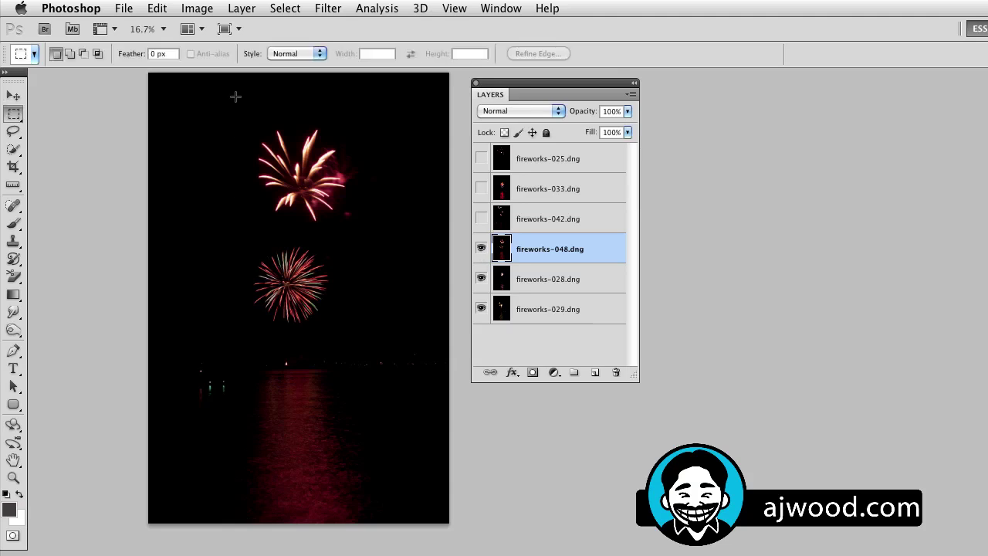
drag(257, 146, 373, 342)
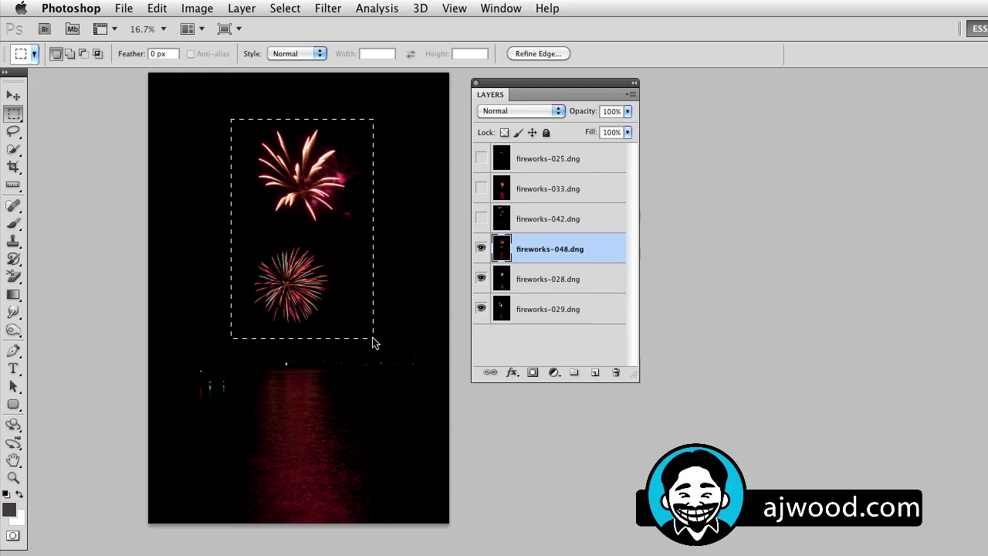
click(284, 9)
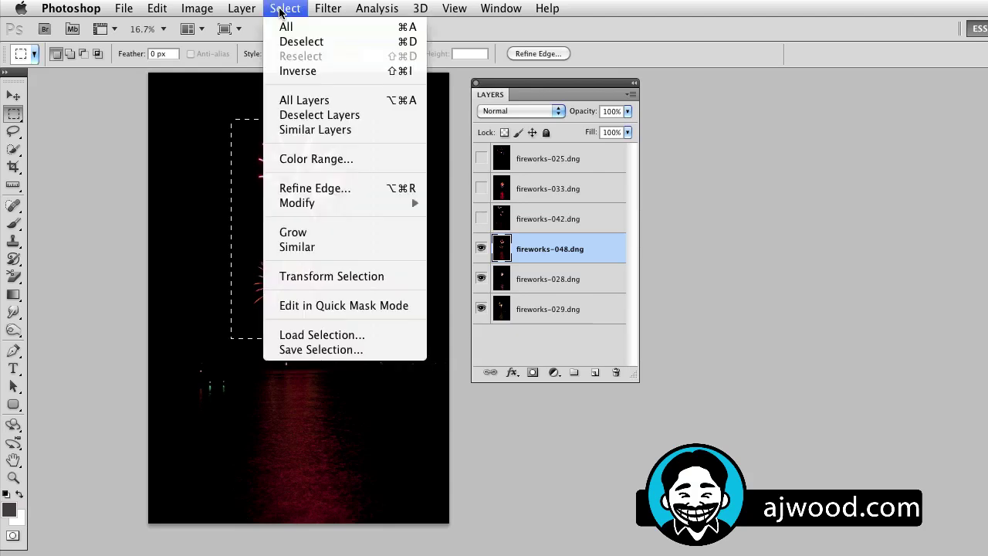
click(296, 73)
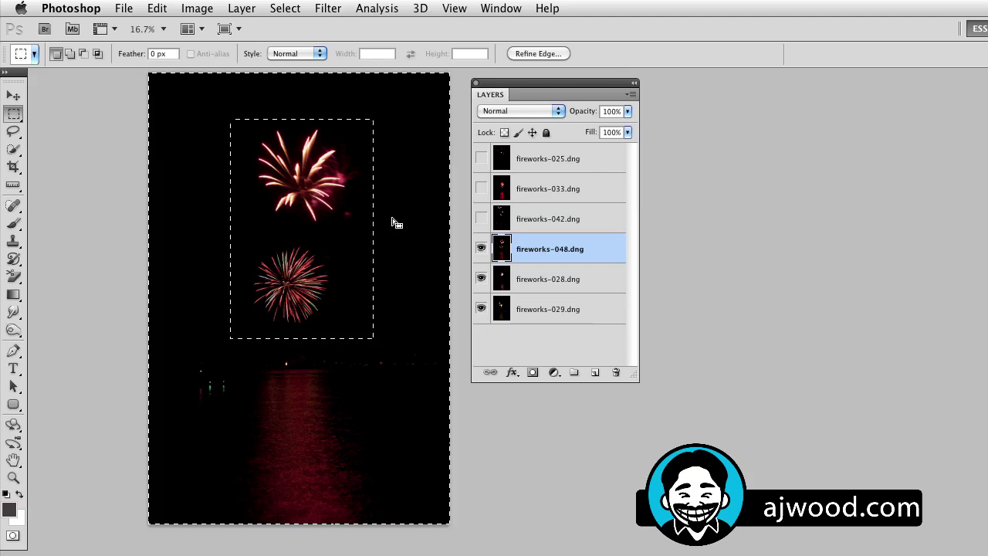
key(Delete)
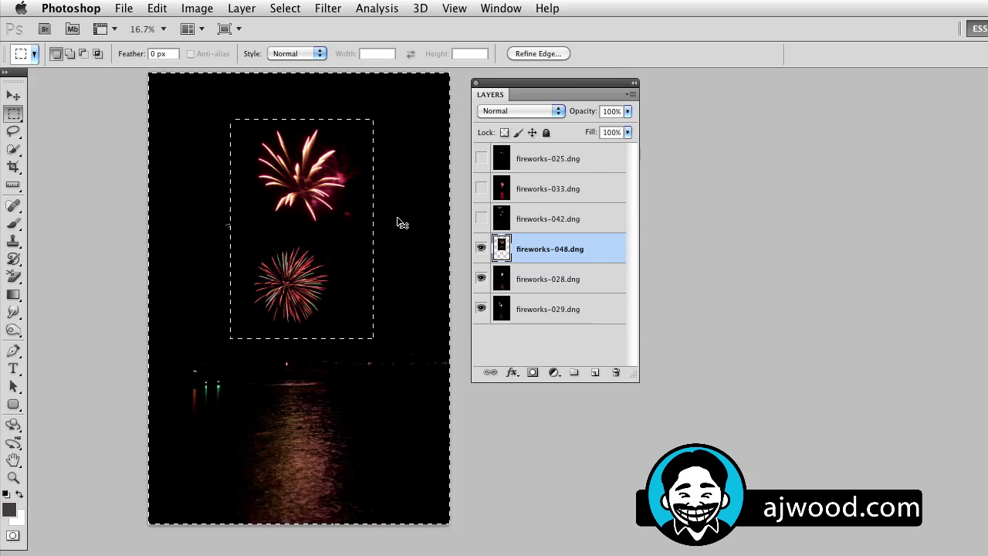
key(super+d)
Blend fireworks-048 in Screen mode and place its bursts at the upper right.
key(v)
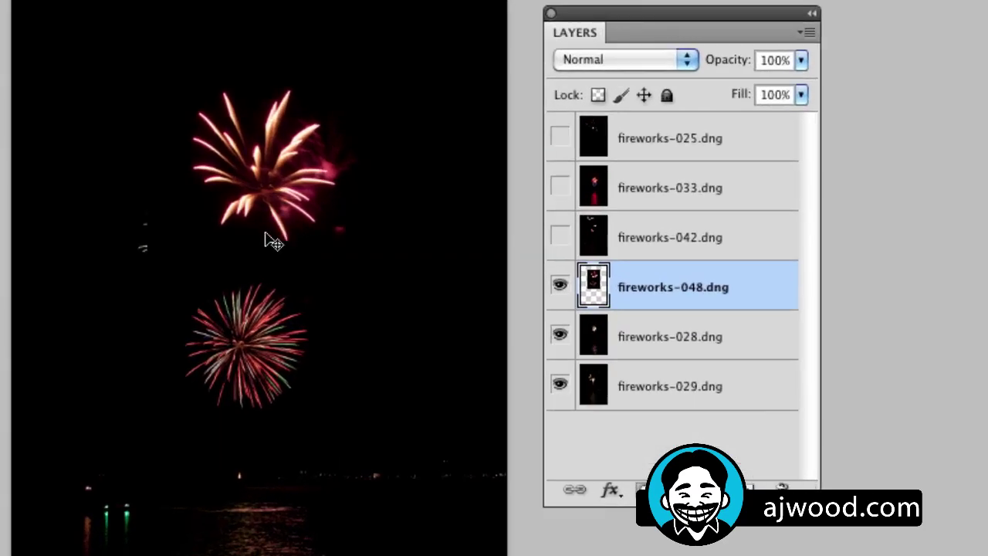
drag(304, 219, 334, 406)
drag(316, 545, 367, 185)
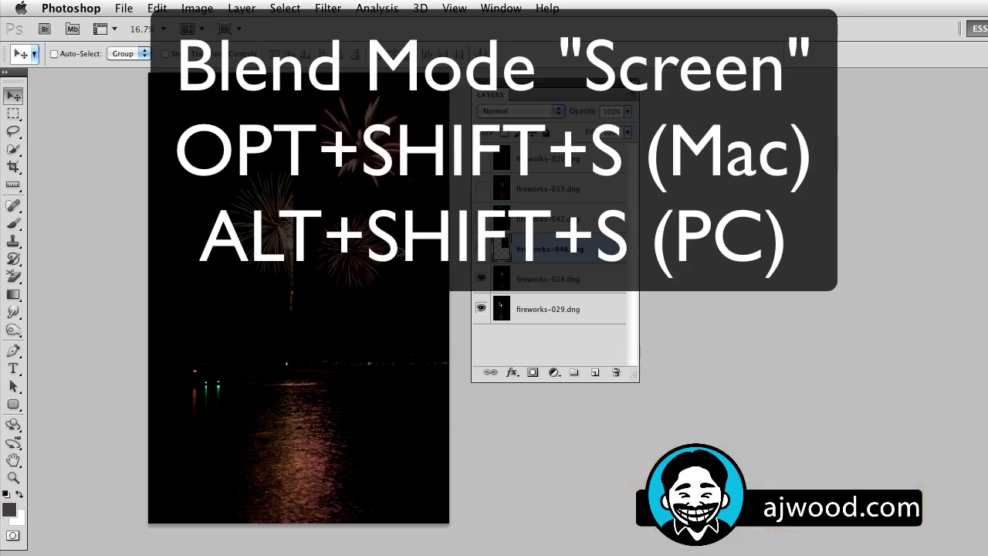
key(alt+shift+s)
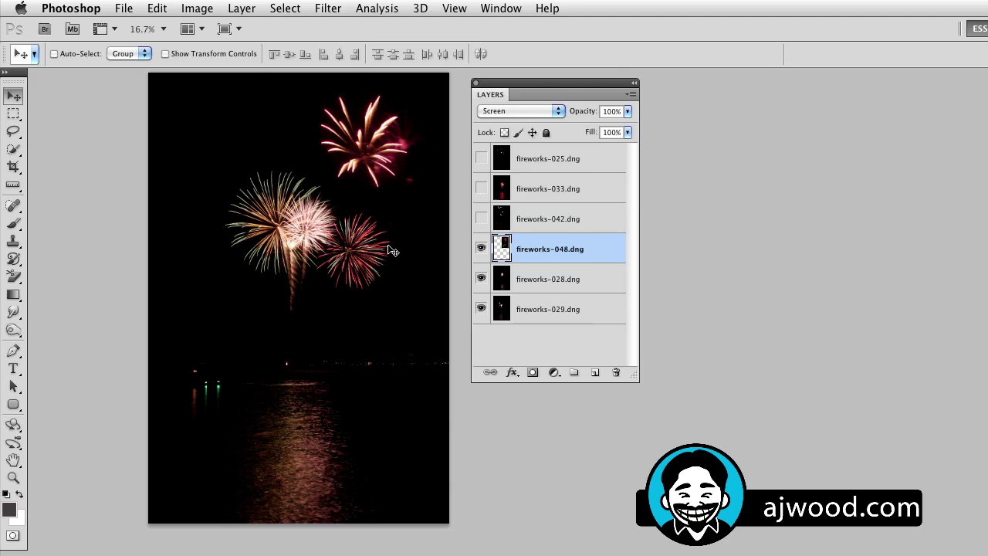
drag(353, 265, 374, 238)
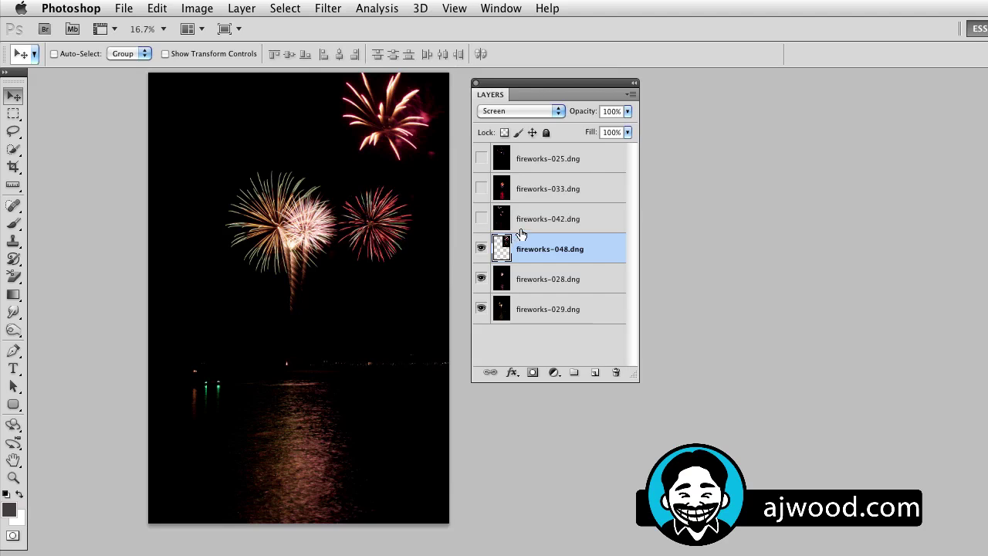
Show fireworks-042 in Screen mode and erase its rocket trail below the top green burst.
click(500, 226)
click(481, 221)
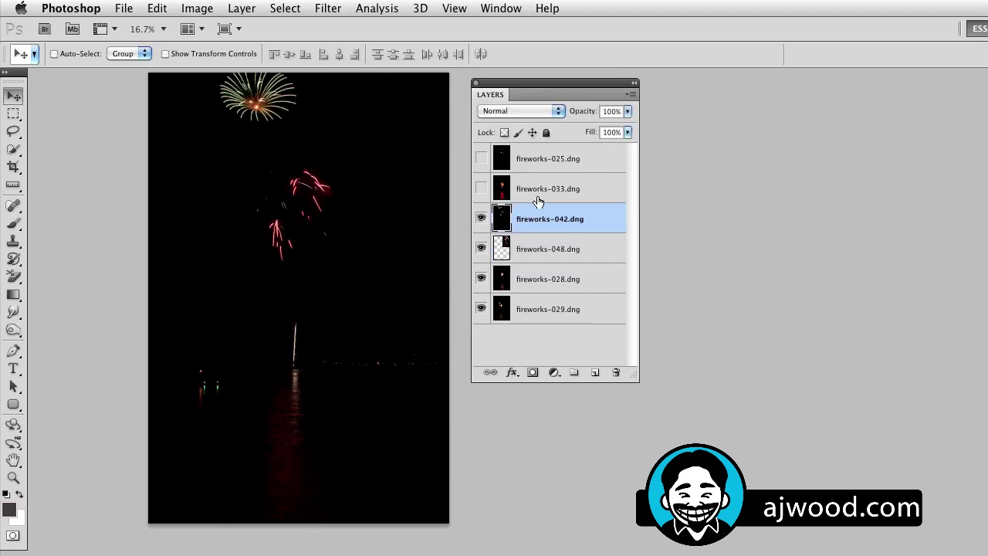
key(alt+shift+s)
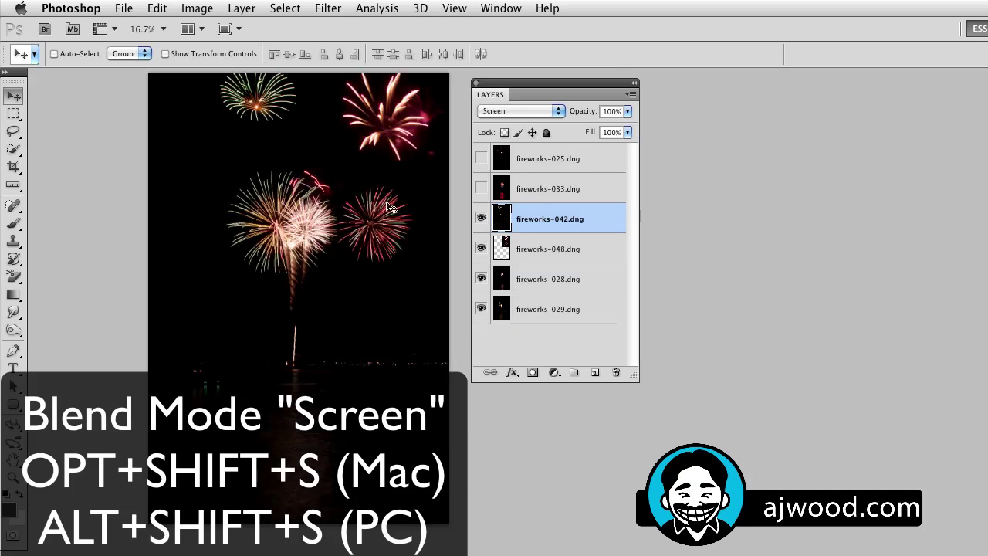
key(m)
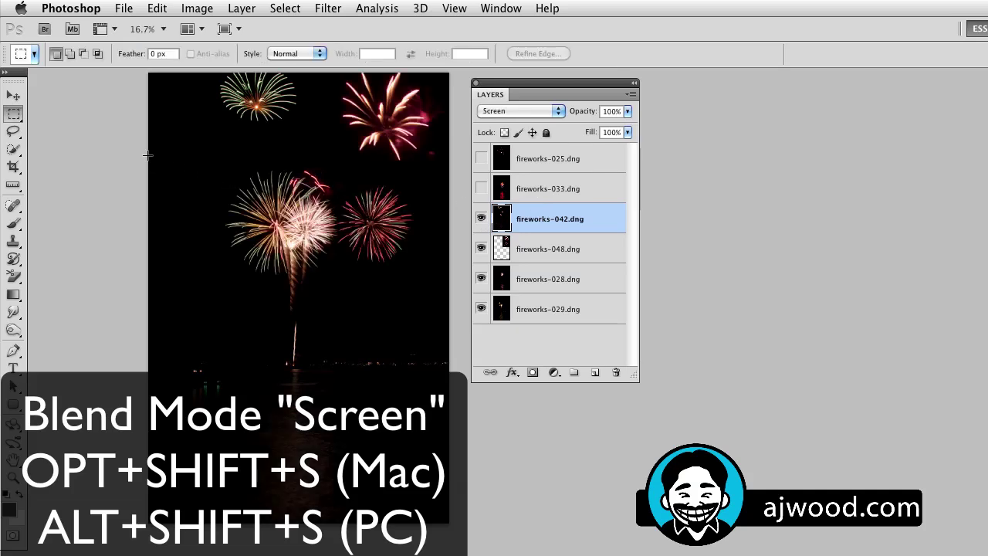
drag(392, 330, 455, 529)
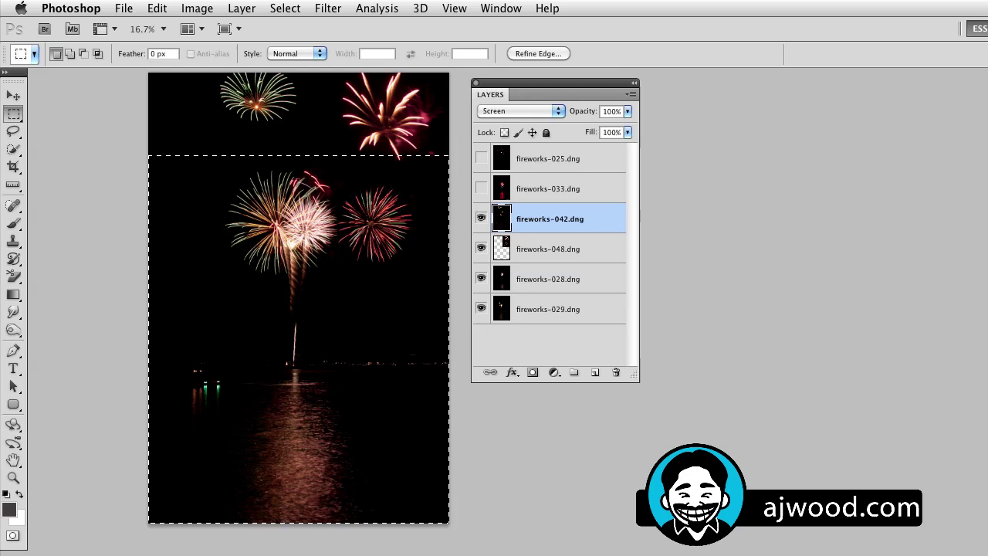
key(Delete)
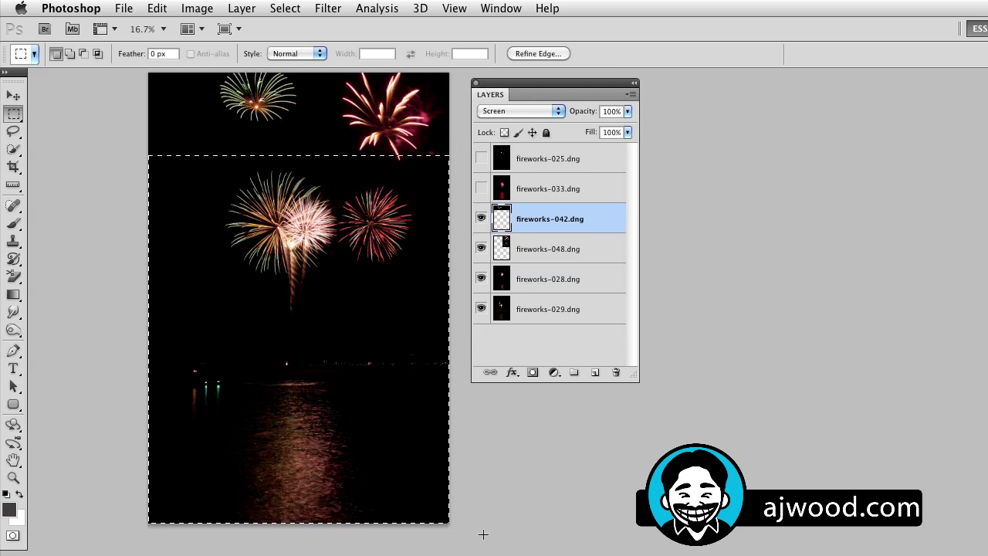
key(ctrl+d)
Trim fireworks-033 to just its orange-and-blue burst by erasing everything outside it.
click(481, 189)
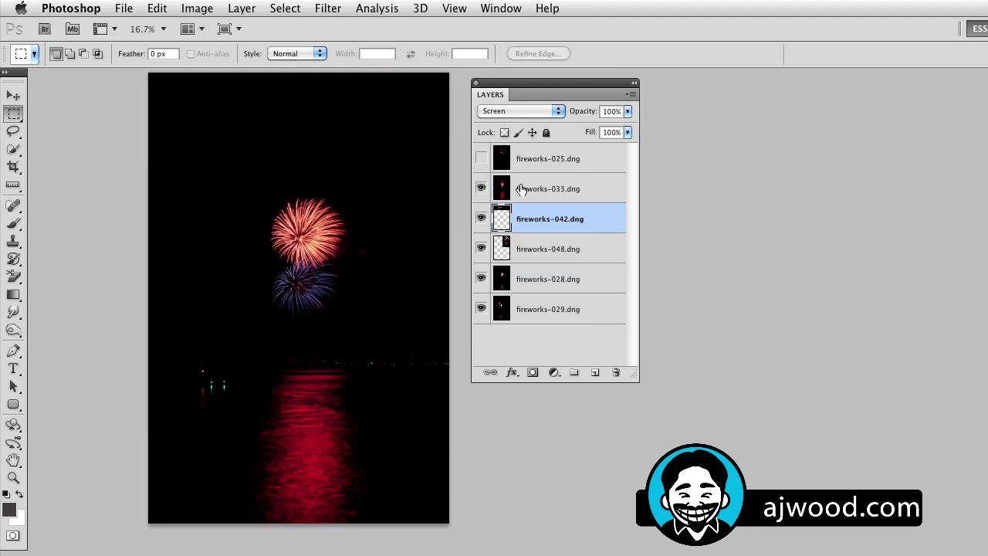
click(533, 189)
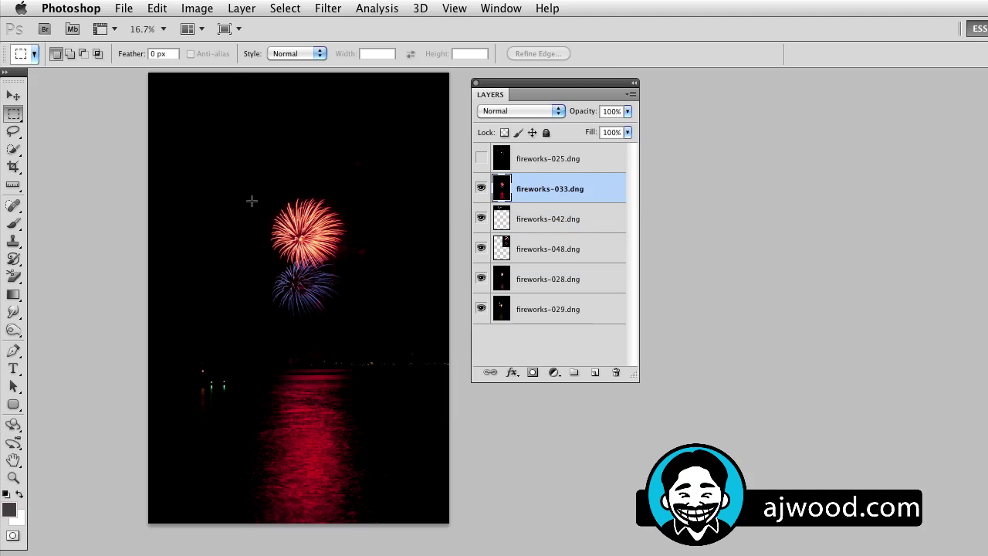
drag(244, 184, 366, 329)
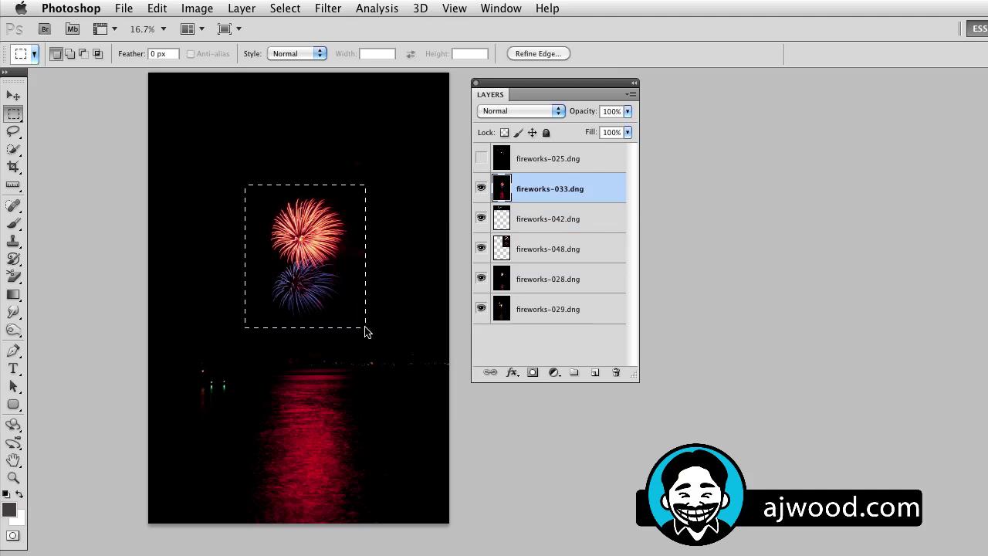
key(shift)
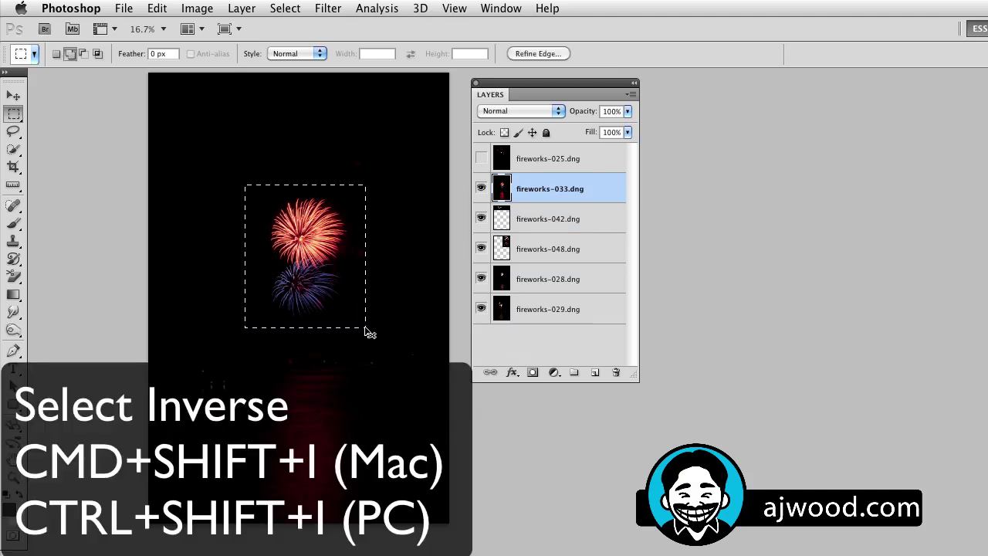
key(super+shift+i)
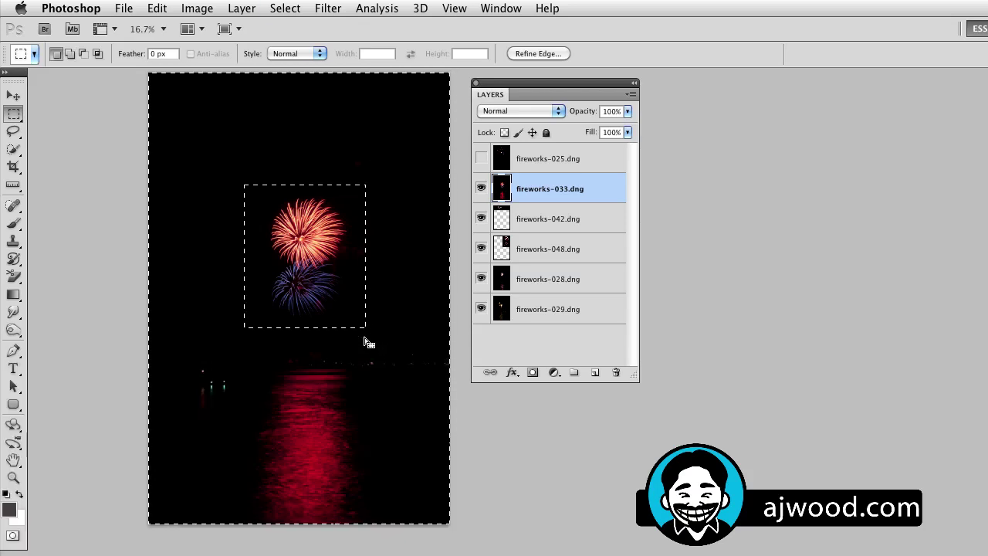
key(Delete)
key(super+d)
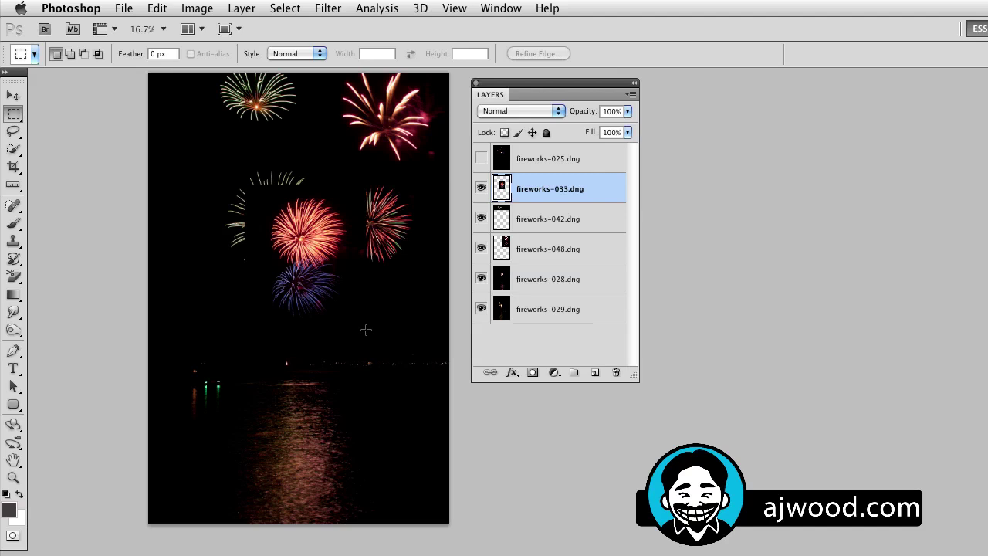
Move the fireworks-033 burst to the upper left and blend it in Screen mode.
key(v)
drag(272, 290, 198, 218)
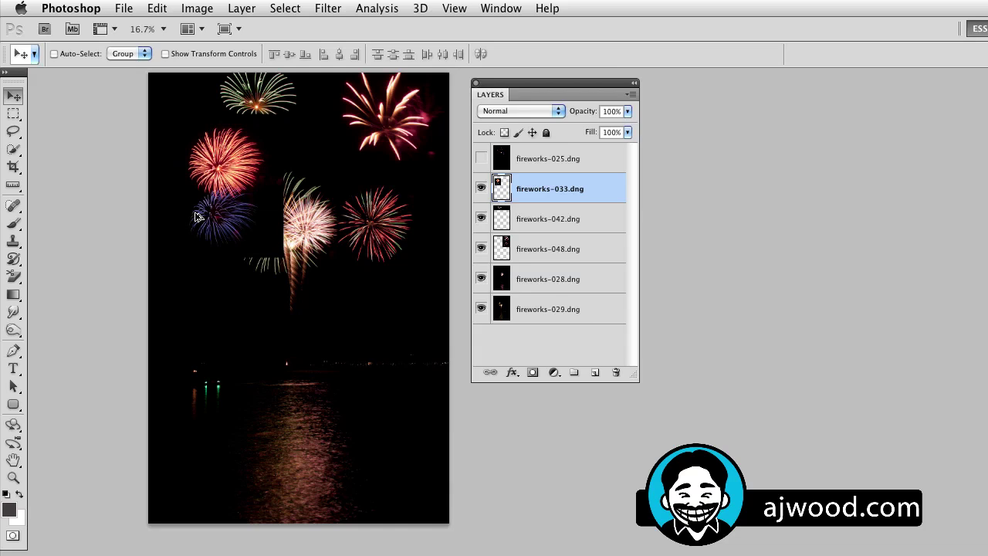
key(shift+alt+s)
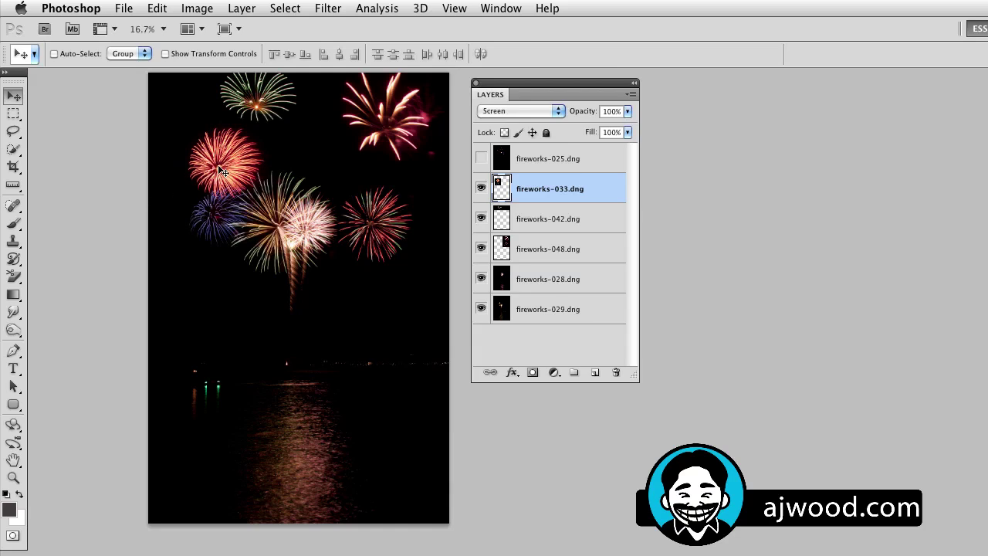
Show fireworks-025, set it to Screen mode, and nudge its fireworks into place.
click(528, 160)
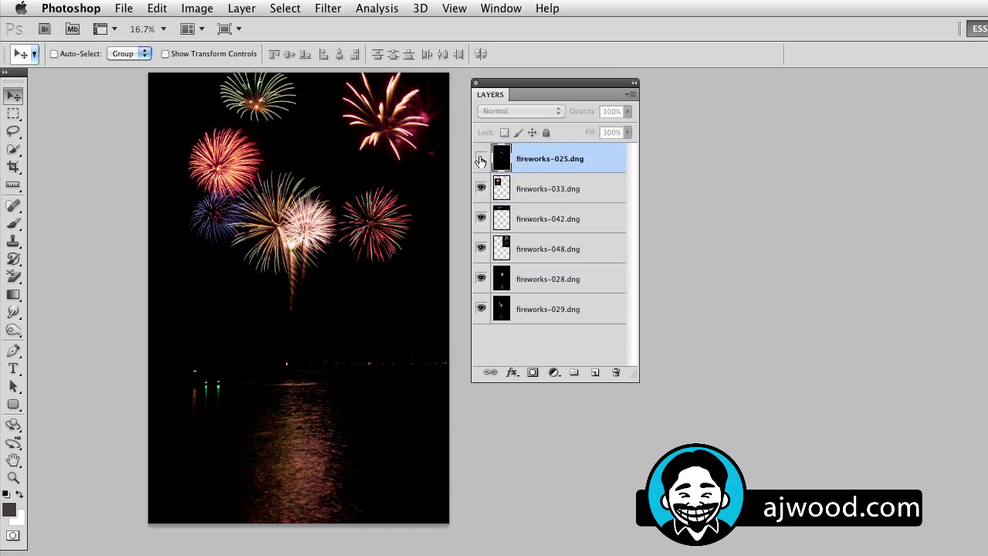
click(480, 160)
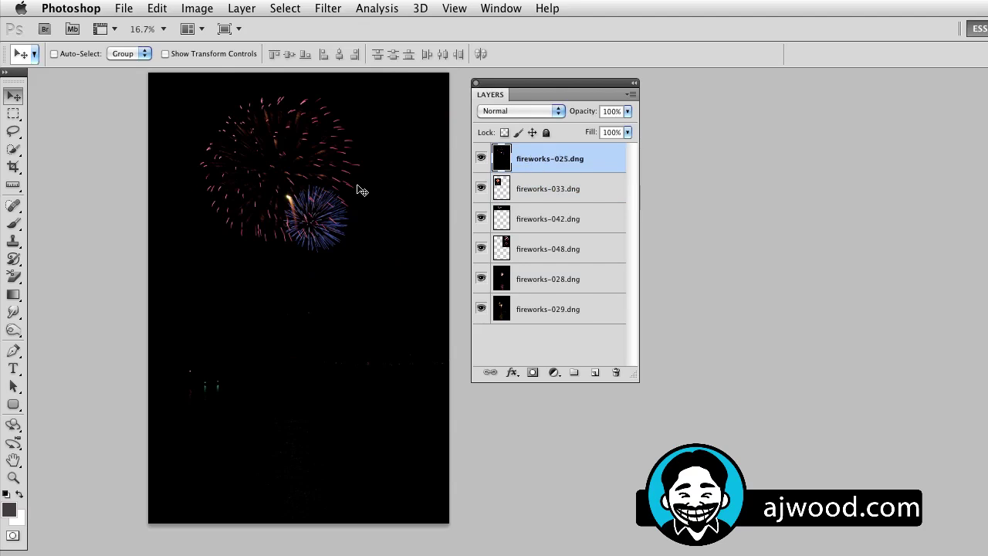
drag(280, 217, 347, 187)
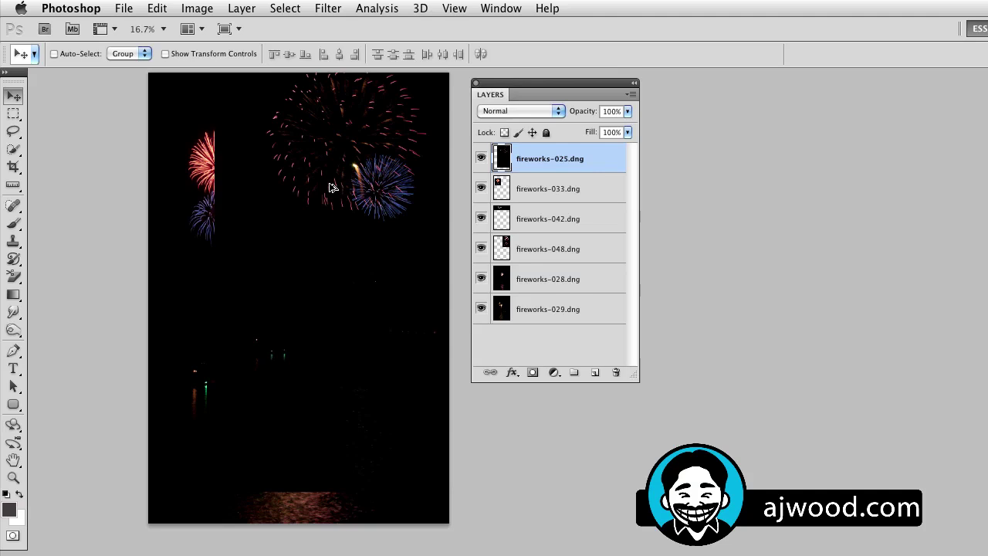
key(alt+shift+s)
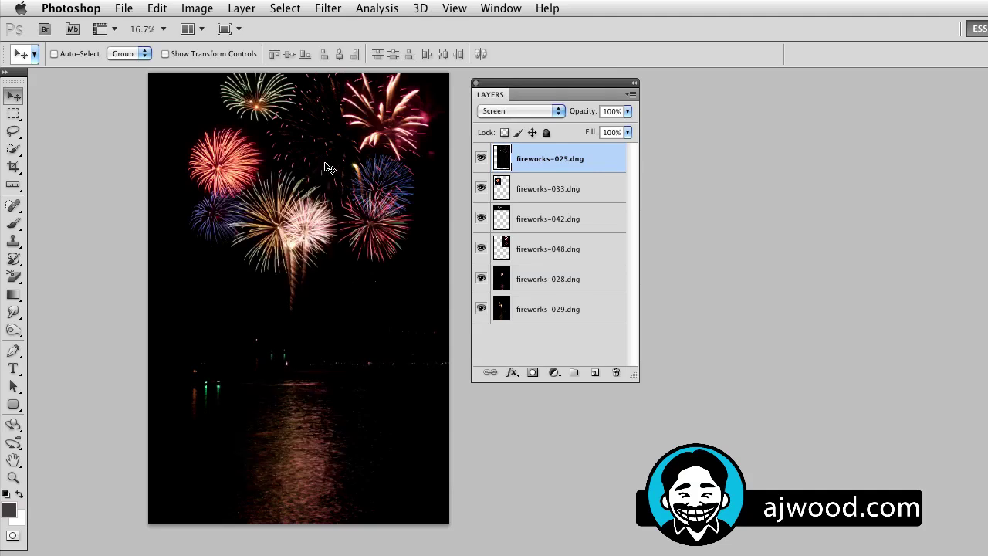
drag(328, 167, 301, 157)
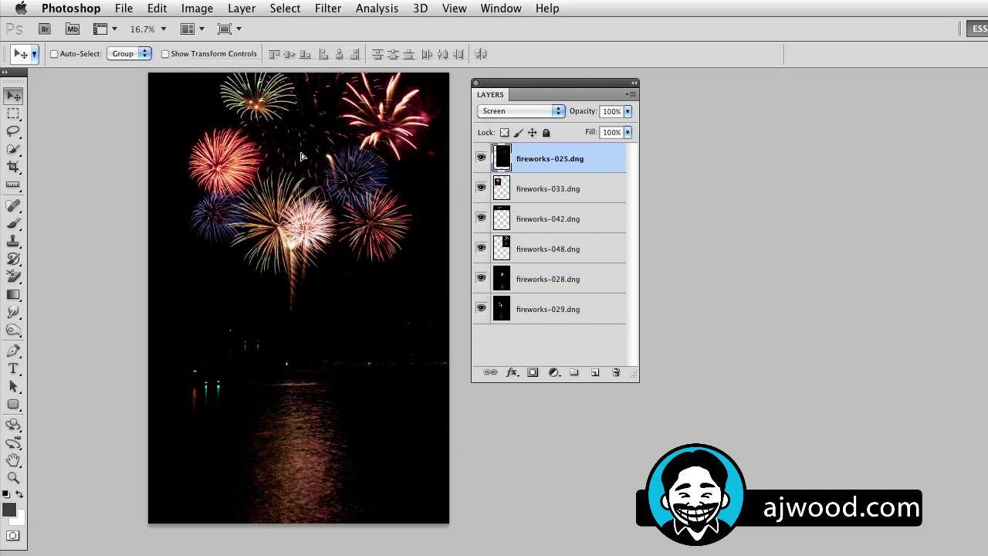
Erase the lower part of the fireworks-025 layer with a rectangular selection.
key(m)
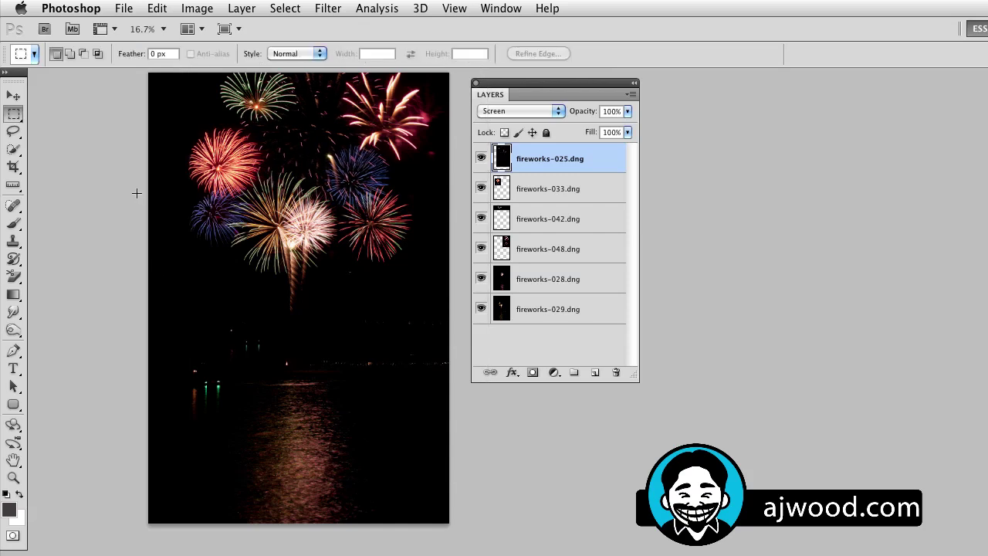
drag(396, 307, 462, 536)
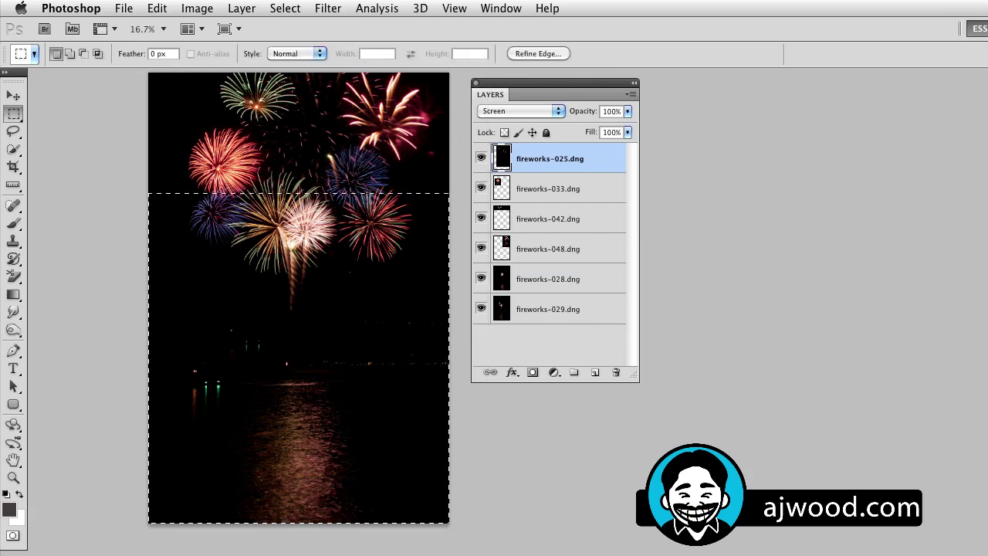
key(Delete)
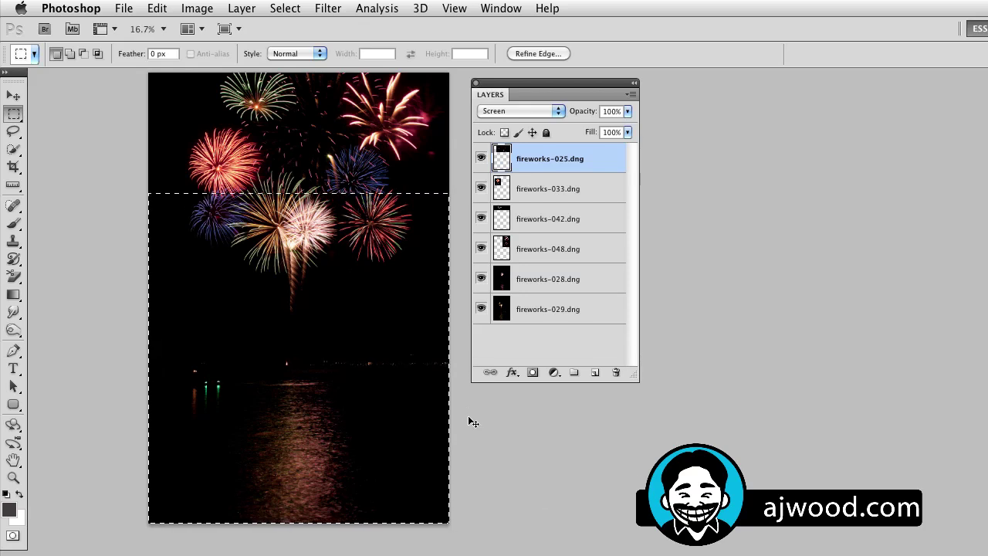
key(ctrl+d)
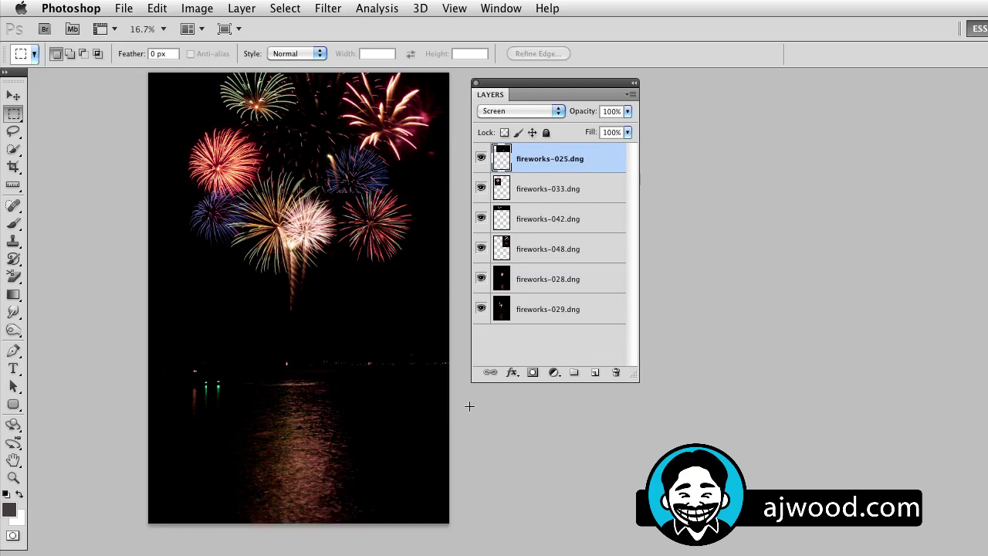
Check fireworks-029 alone, then restore the erased lower area of fireworks-025.
alt+click(481, 310)
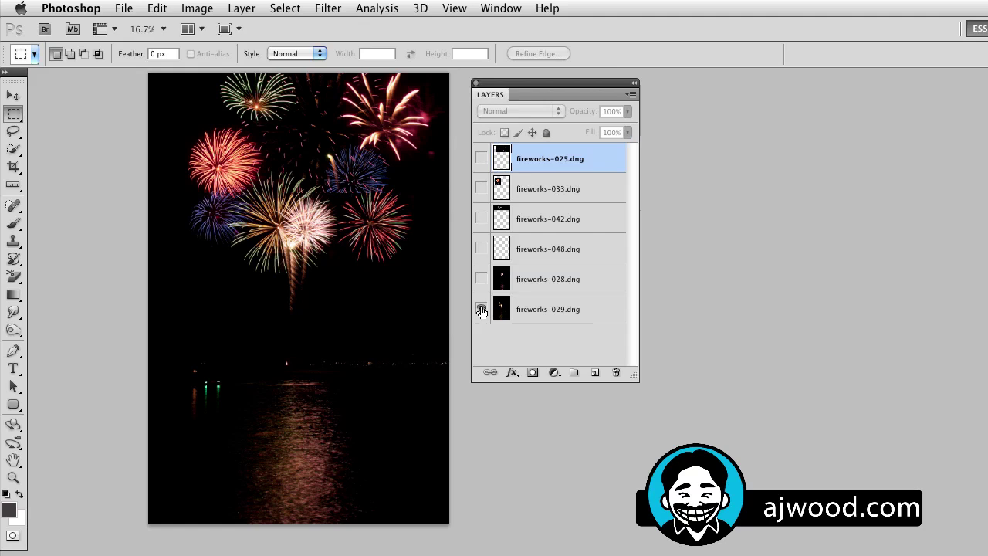
alt+click(481, 311)
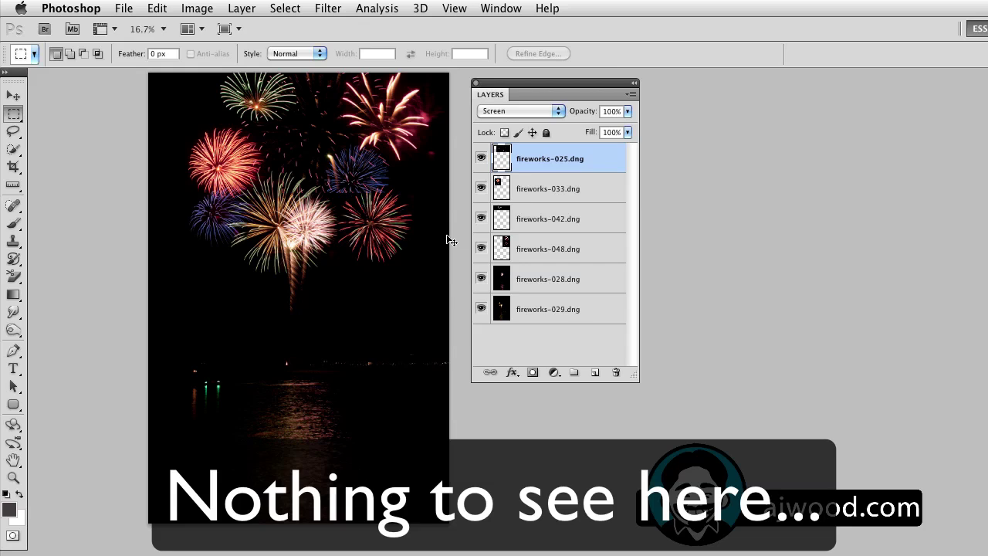
key(super+shift+d)
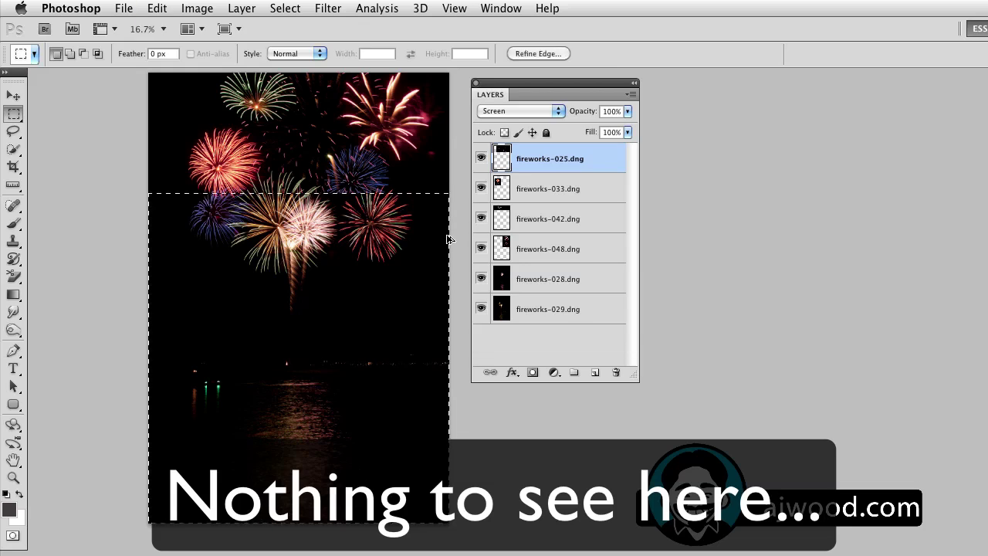
key(super+c)
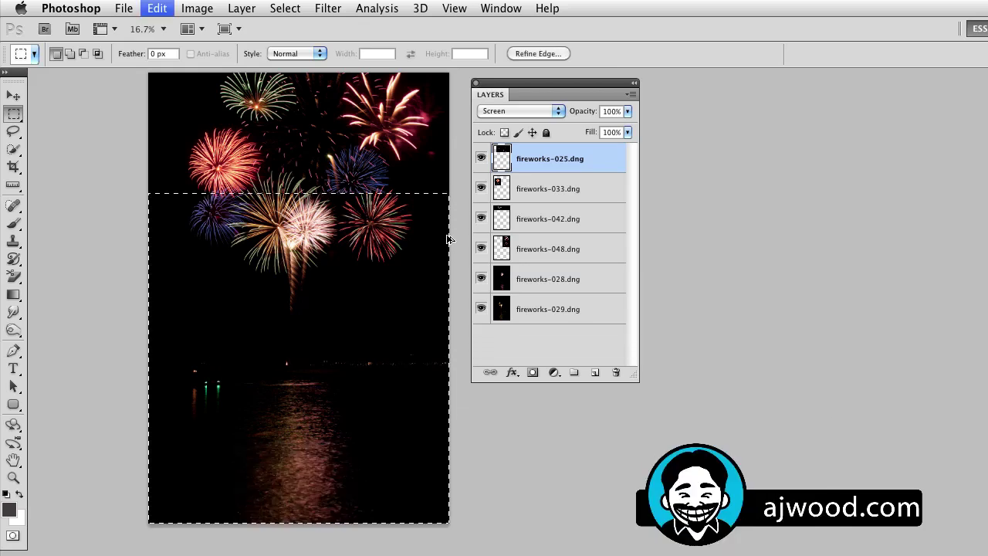
Erase a tighter band near the shoreline from fireworks-025 and recheck the full composite.
click(185, 306)
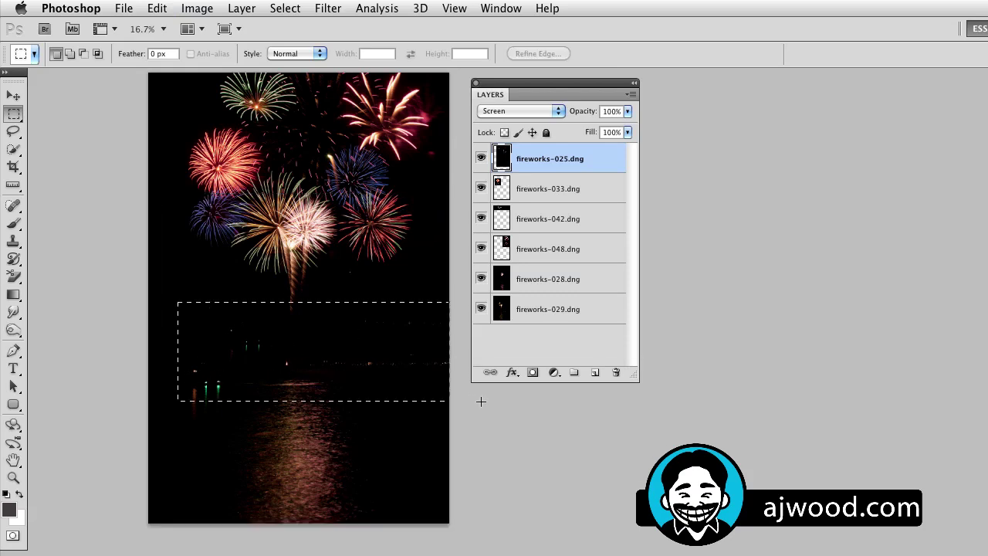
drag(481, 402, 481, 532)
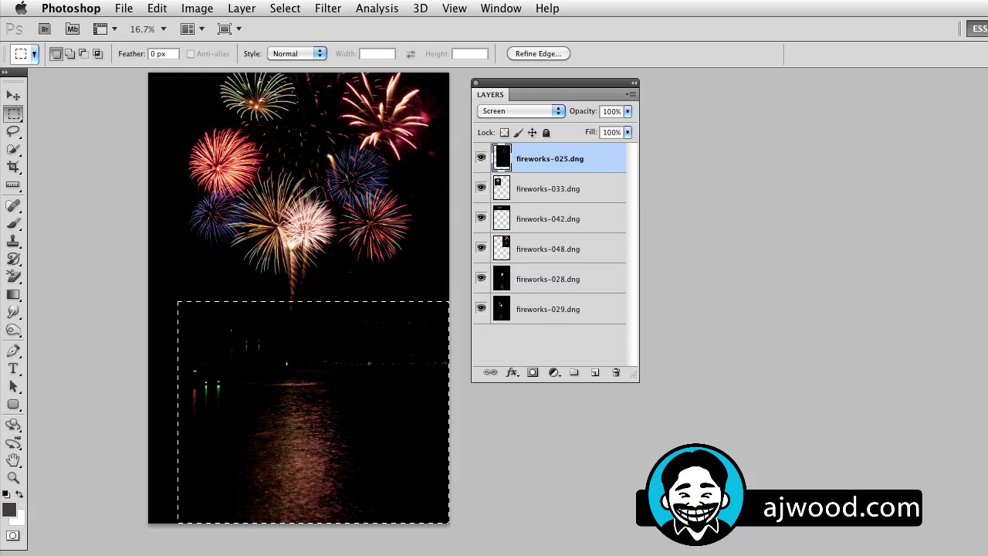
click(422, 433)
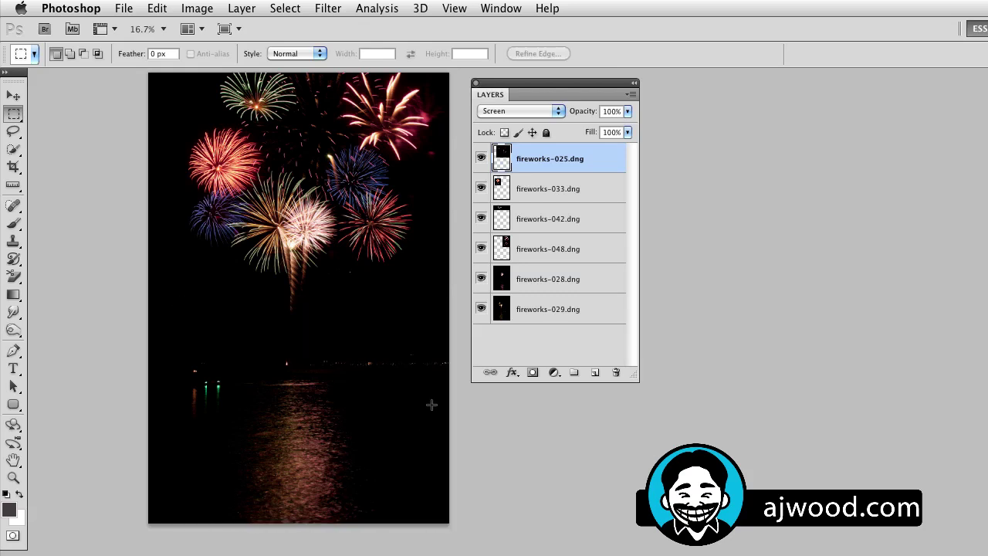
alt+click(481, 309)
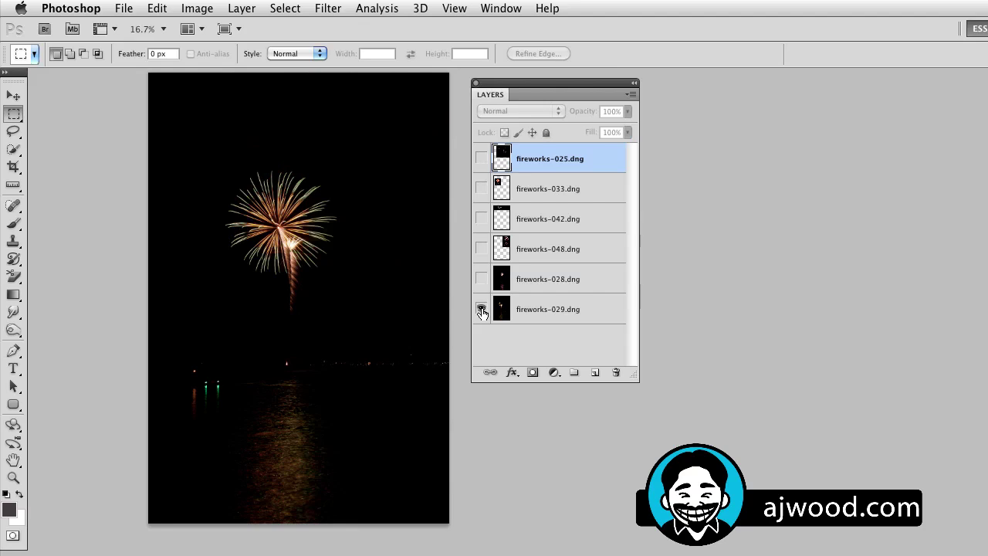
alt+click(481, 309)
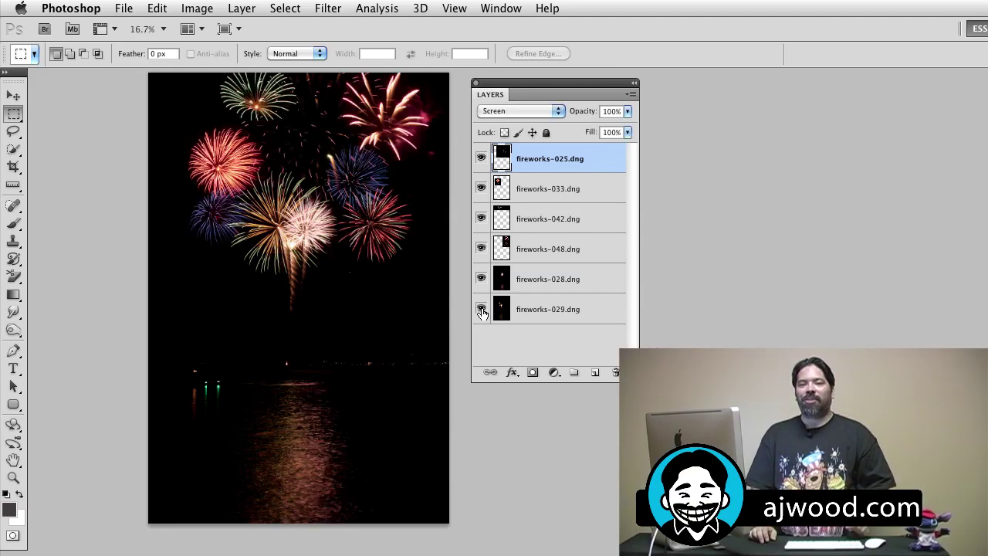
Close the fireworks-048.dng composite, saving the changes.
key(super+w)
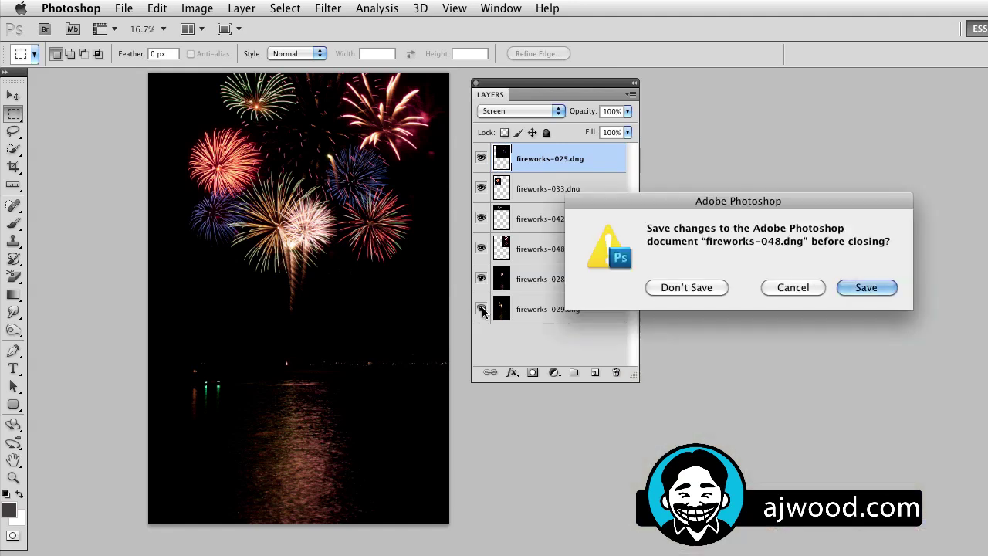
click(866, 287)
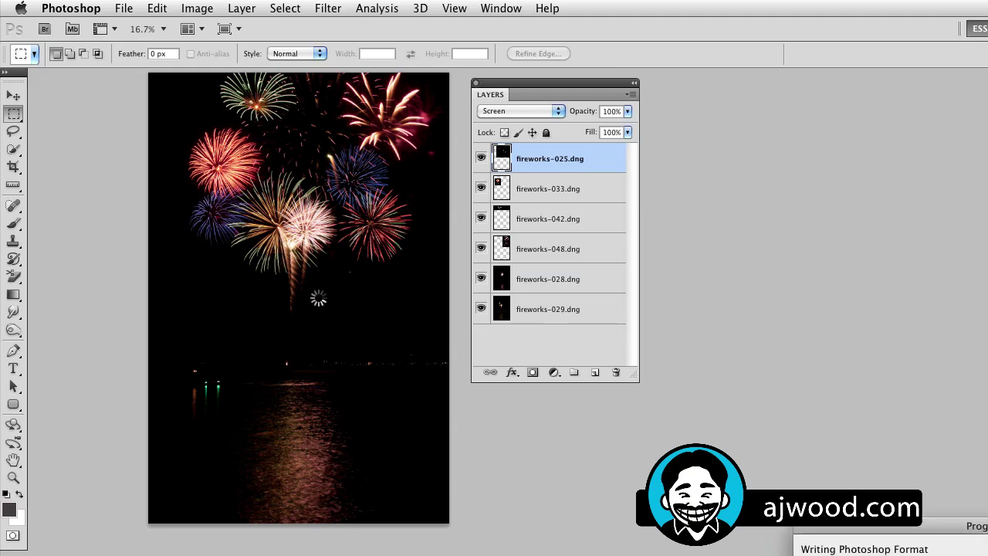
drag(975, 529, 281, 190)
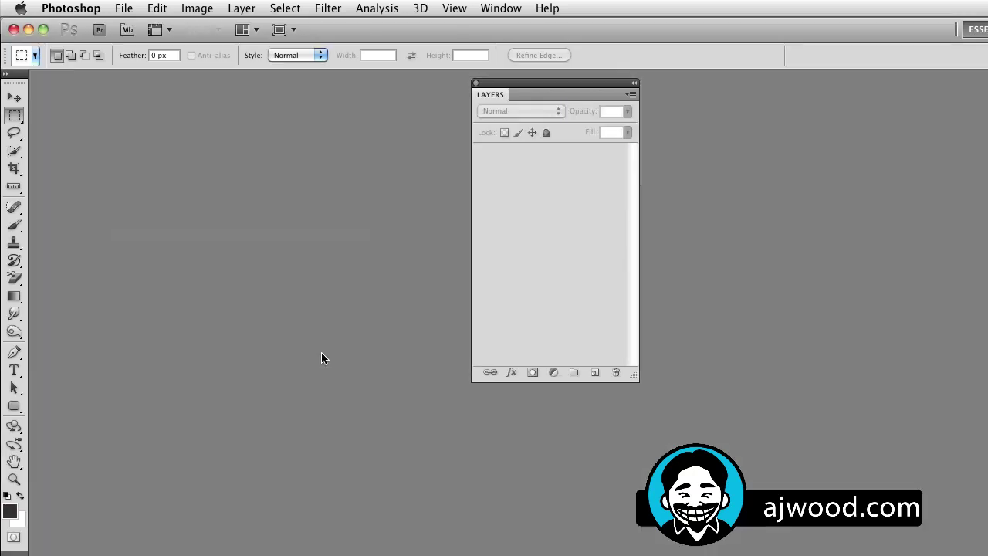
Back in Lightroom, show fireworks-025-Edit.psd large without its info overlay and open it in Develop.
key(super+Tab)
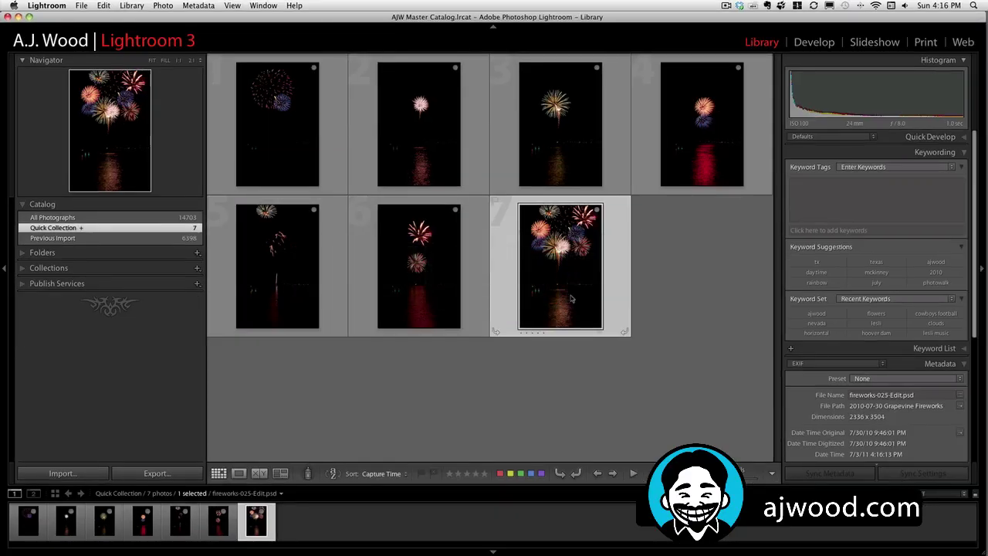
key(super+j)
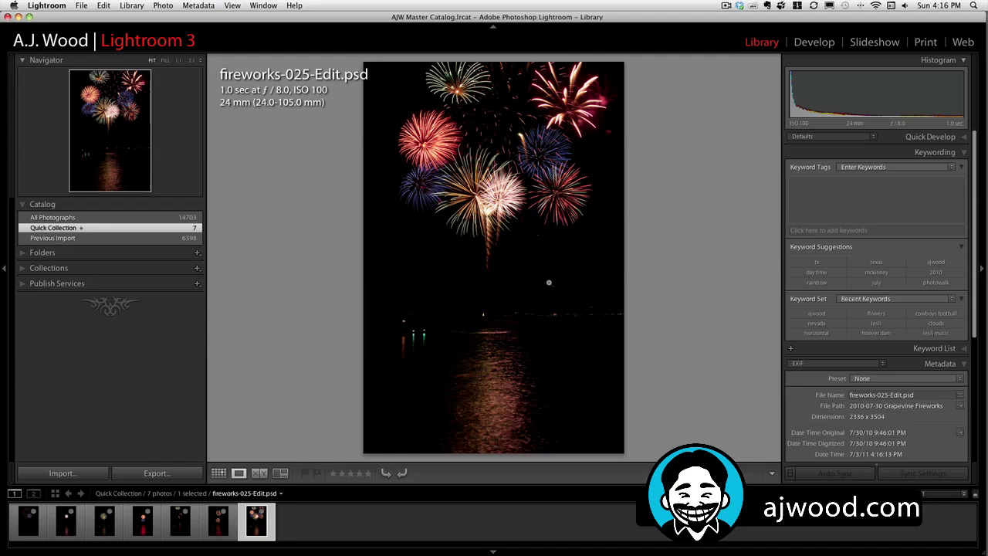
key(super+j)
key(d)
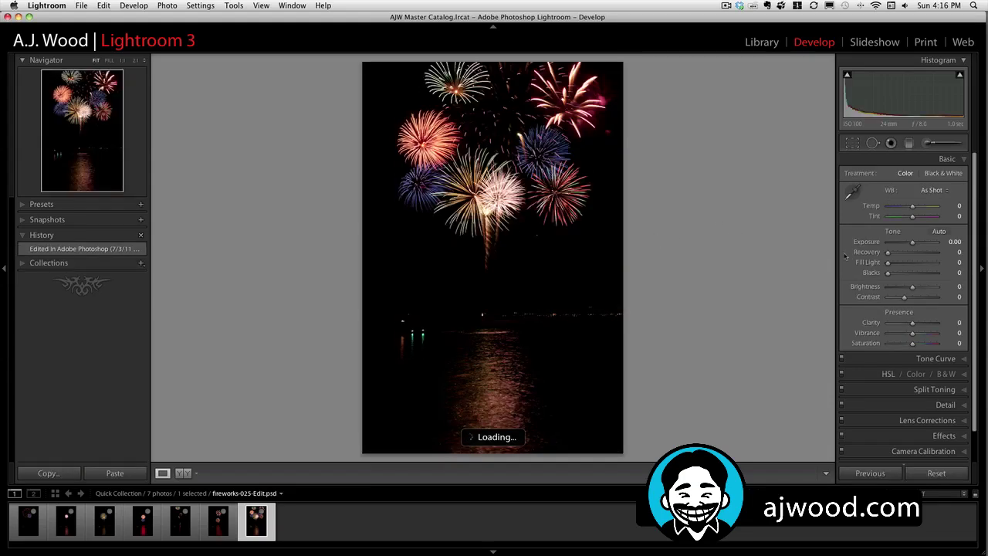
Set the composite's Exposure to −0.15, Vibrance to +56, Blacks to 8 and Brightness to +62.
drag(913, 242, 914, 270)
drag(928, 336, 927, 336)
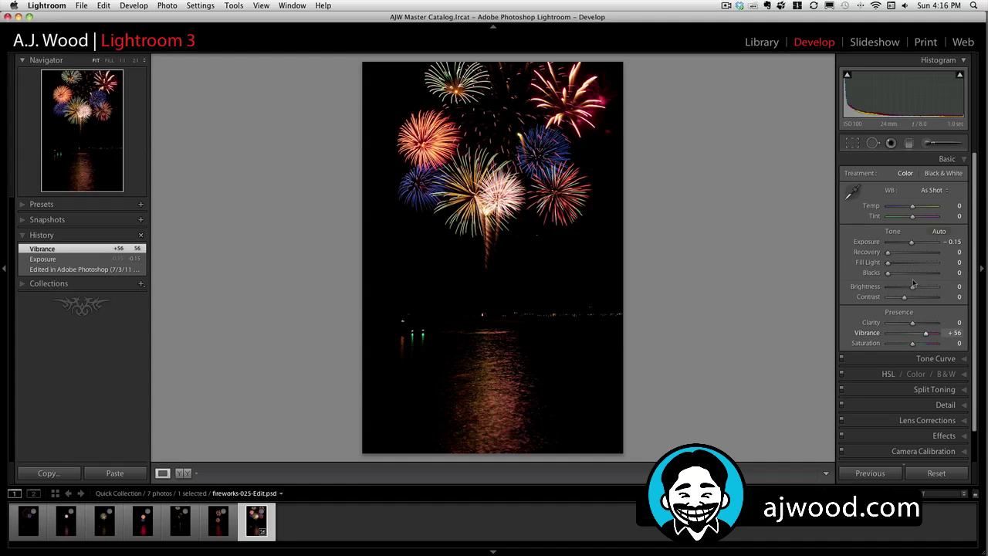
drag(889, 275, 923, 289)
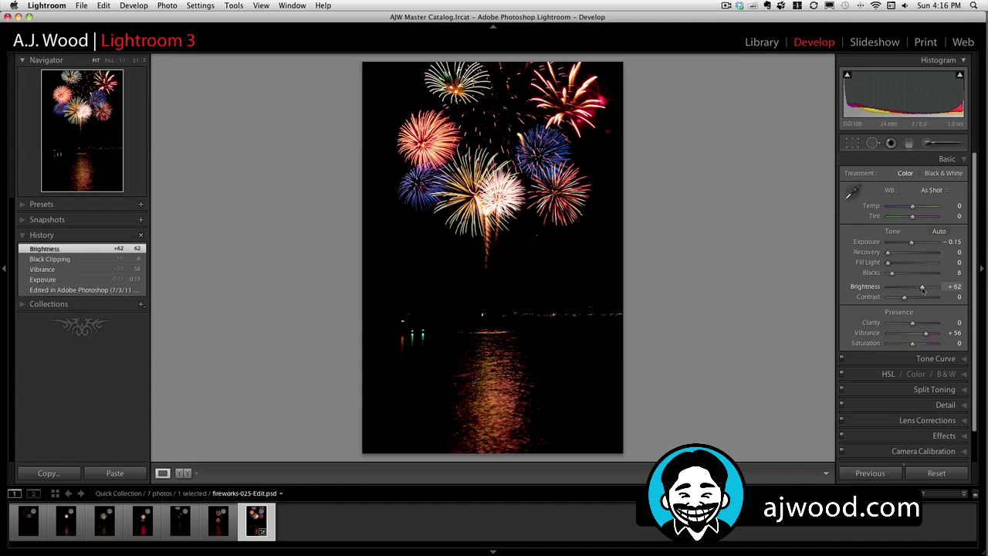